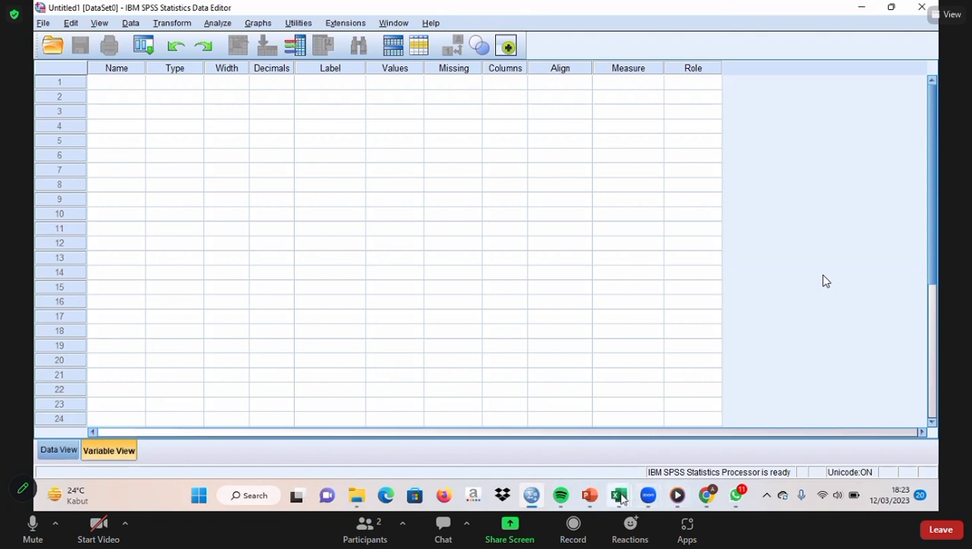
Switch to the Book1 workbook in Excel and copy the kompensasi and kinerja karyawan values of Tabel 6.1 (B3:C17).
mouse_move(619, 495)
left_click(517, 426)
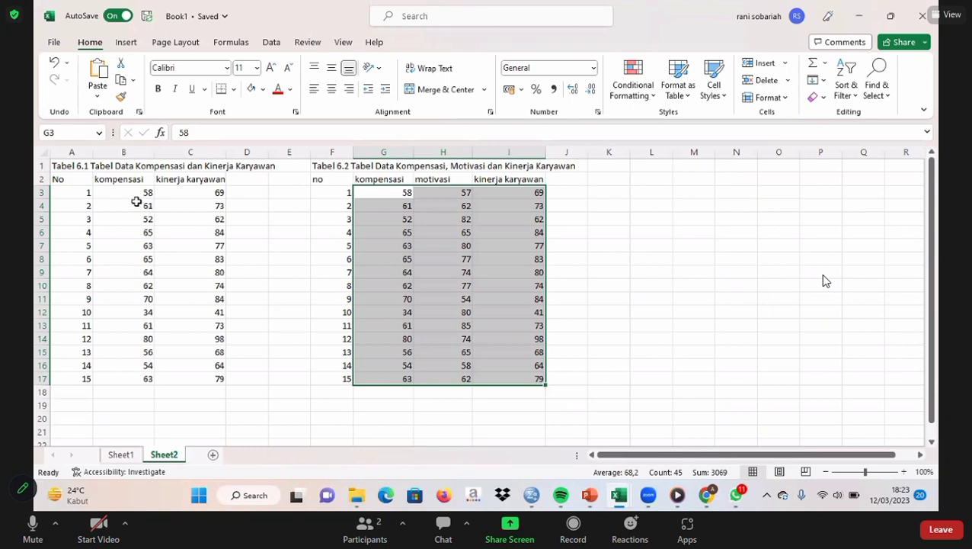
left_click(127, 192)
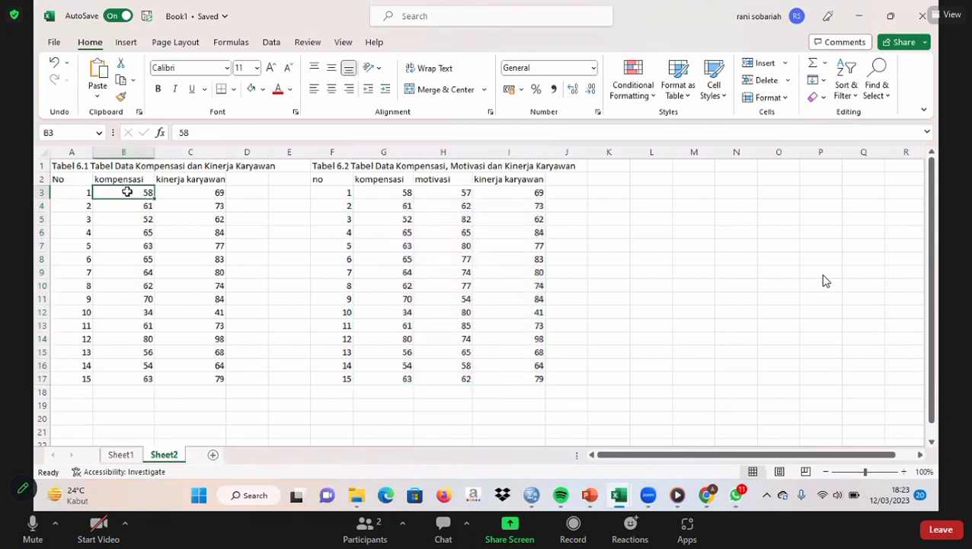
left_click_drag(126, 192, 193, 374)
key("ctrl+c")
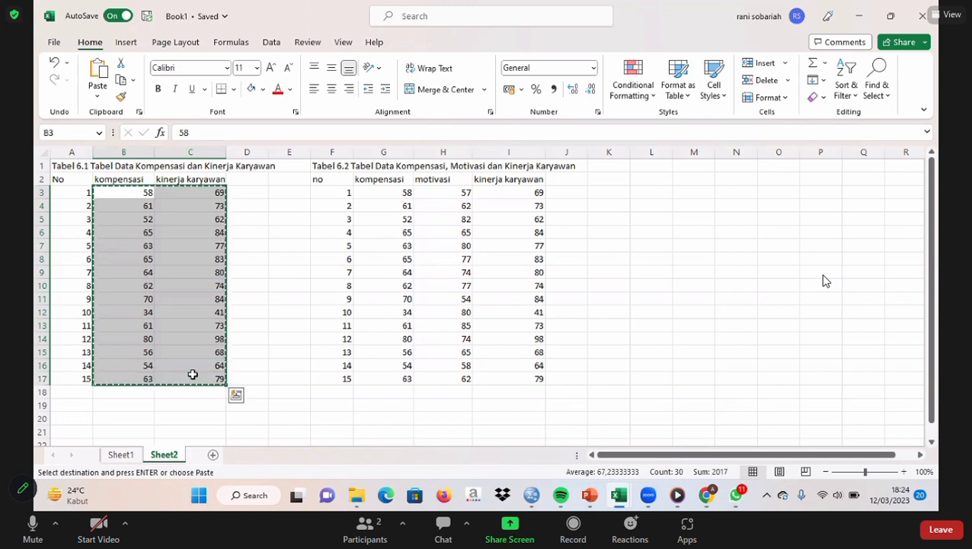
Switch to the SPSS Data Editor and paste the copied values into the data grid, starting at the first cell.
left_click(531, 495)
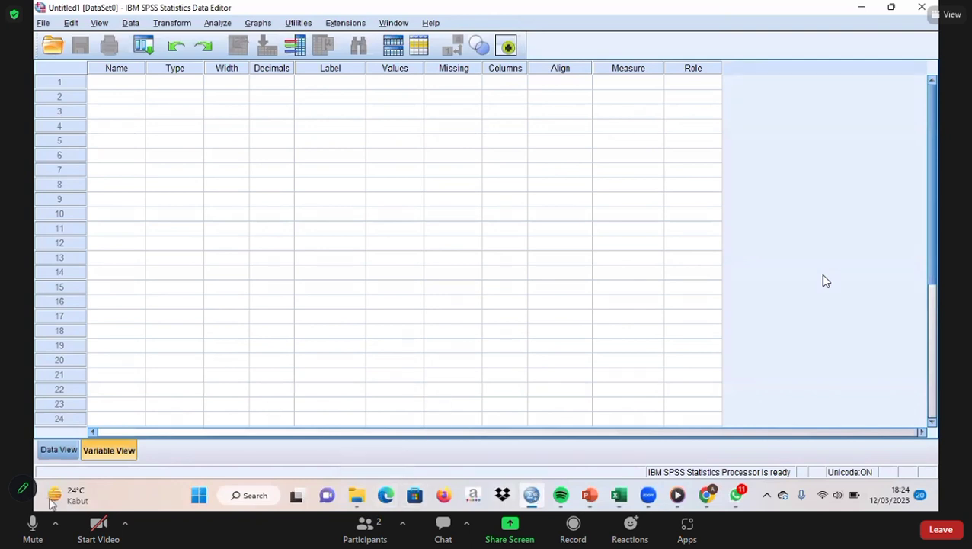
left_click(72, 451)
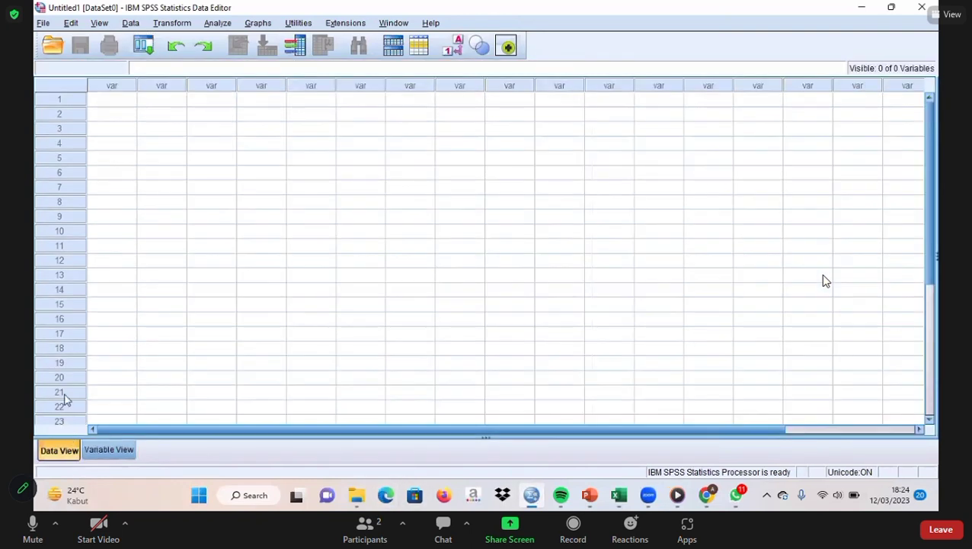
left_click(125, 102)
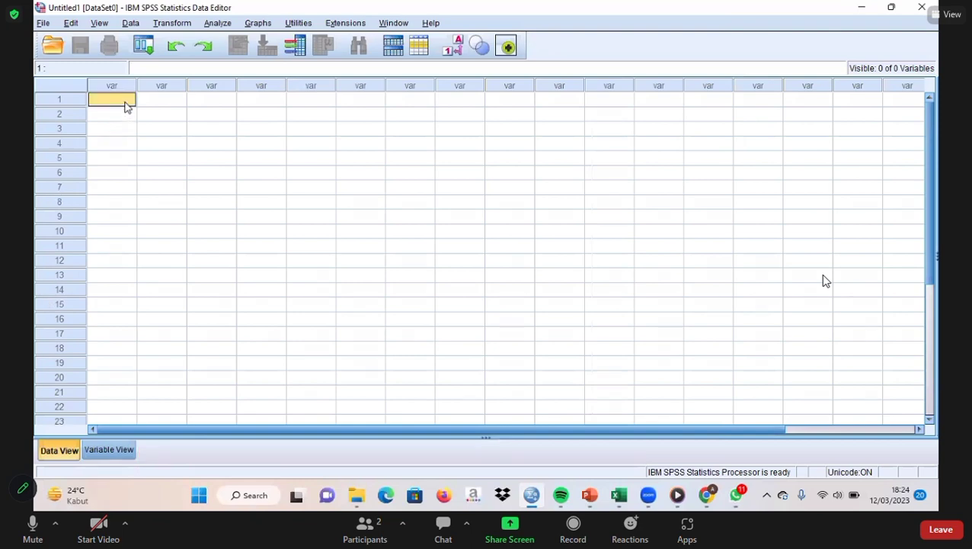
key("ctrl+v")
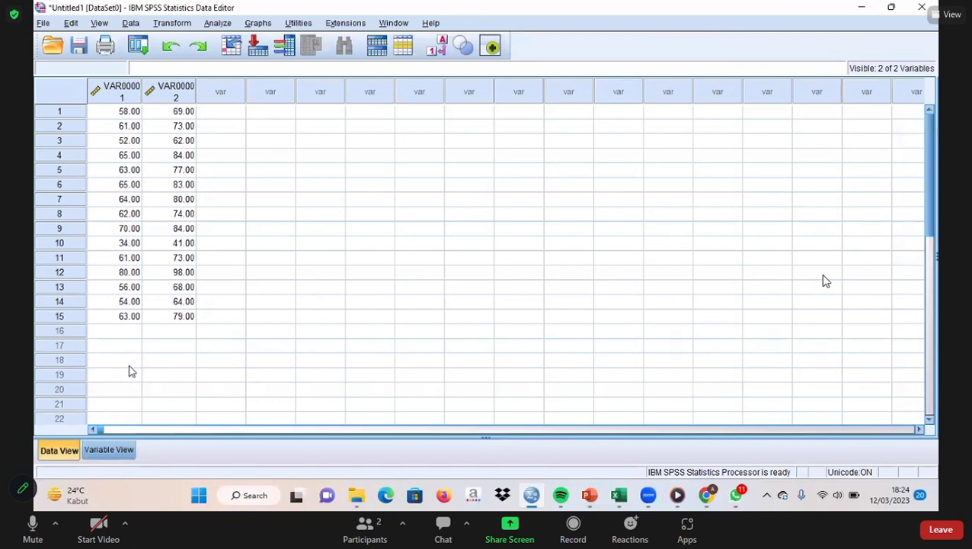
Rename the first variable as kompensasi and the second as kinerja.
left_click(116, 451)
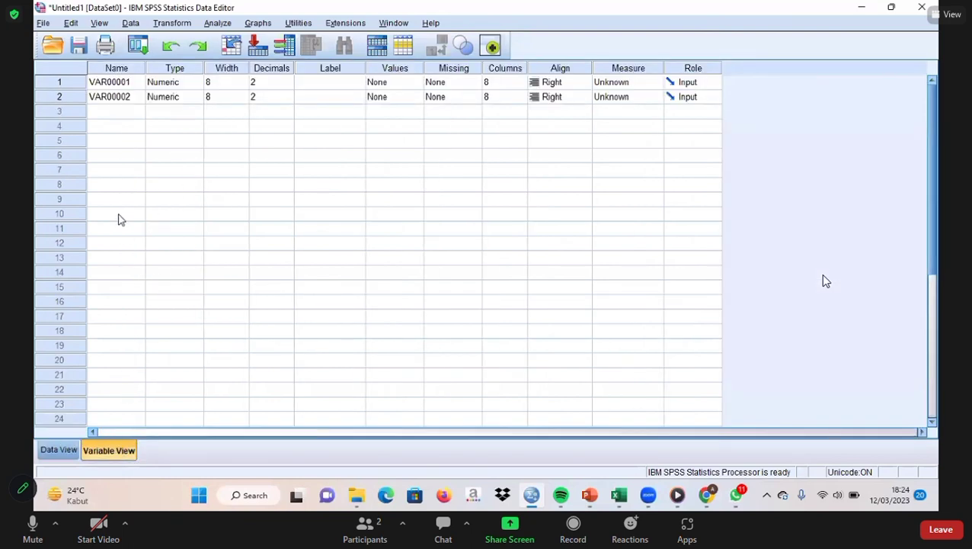
left_click(116, 84)
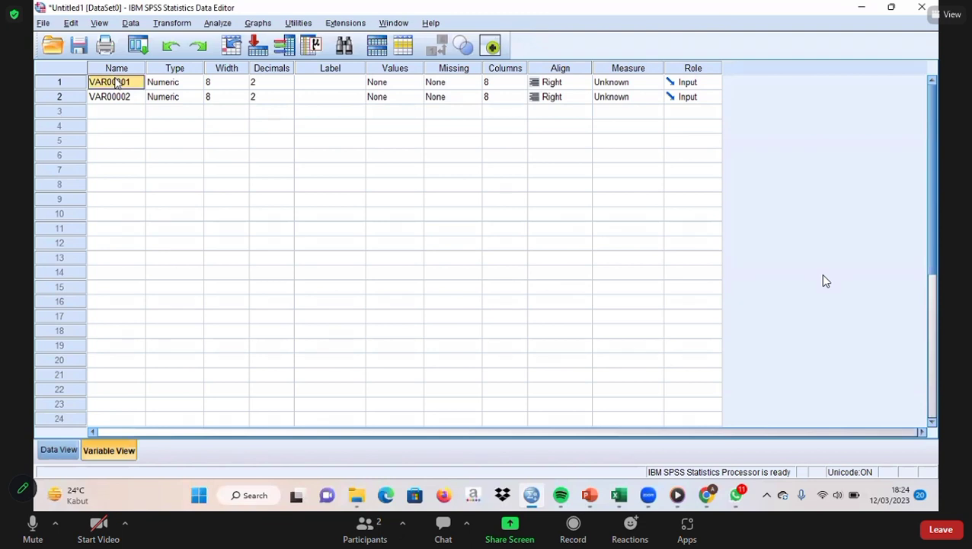
key("BackSpace")
type("ko")
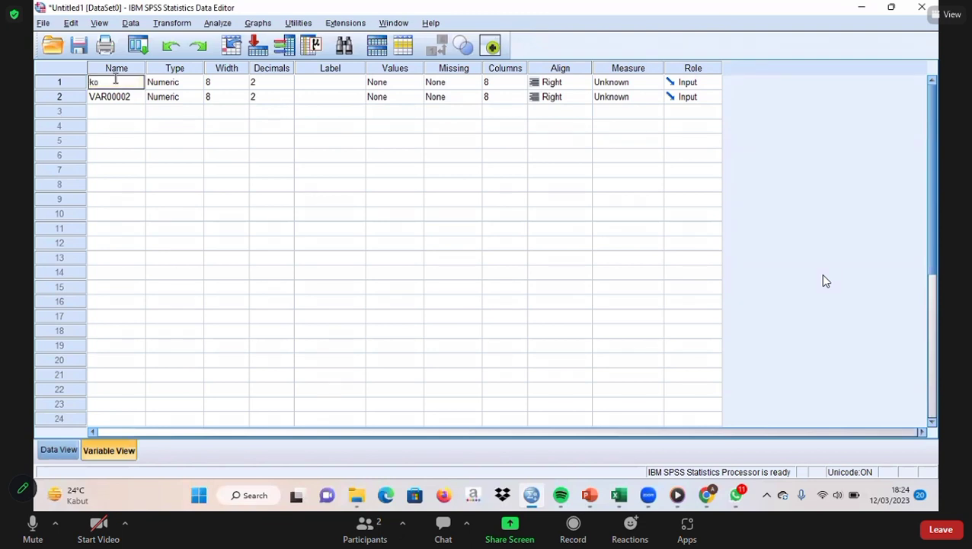
type("mpensasi")
key("Return")
key("BackSpace")
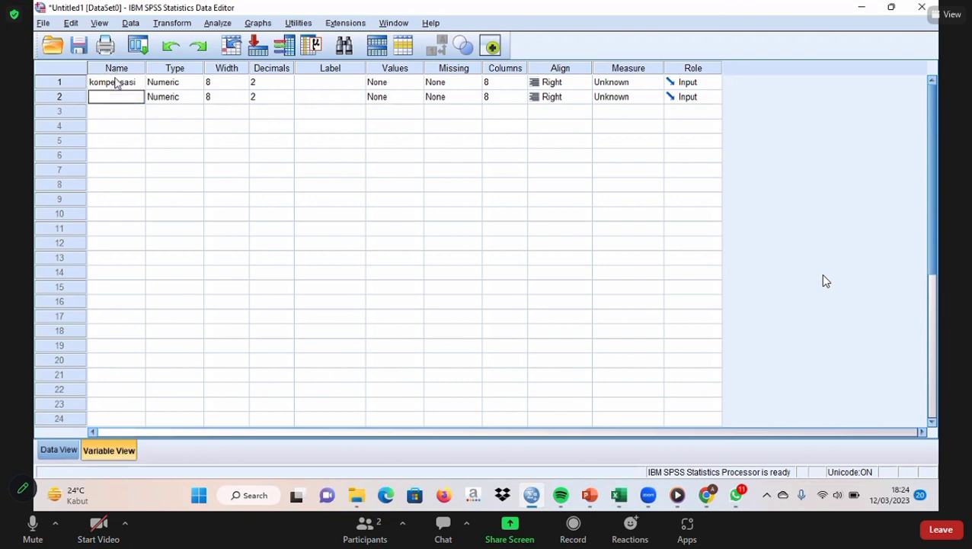
type("kinerja")
Run a bivariate Pearson correlation of kompensasi and kinerja with two-tailed significance and significant correlations flagged.
left_click(219, 26)
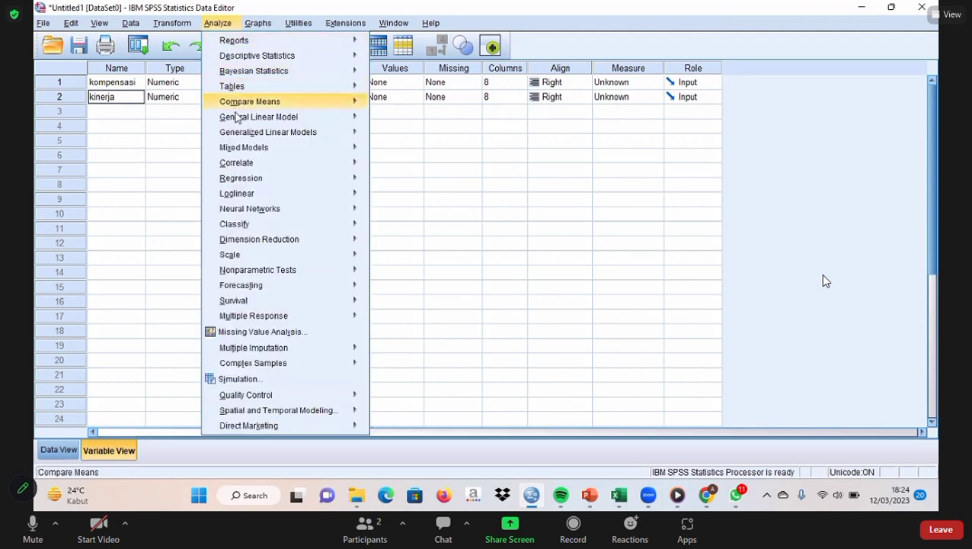
mouse_move(242, 164)
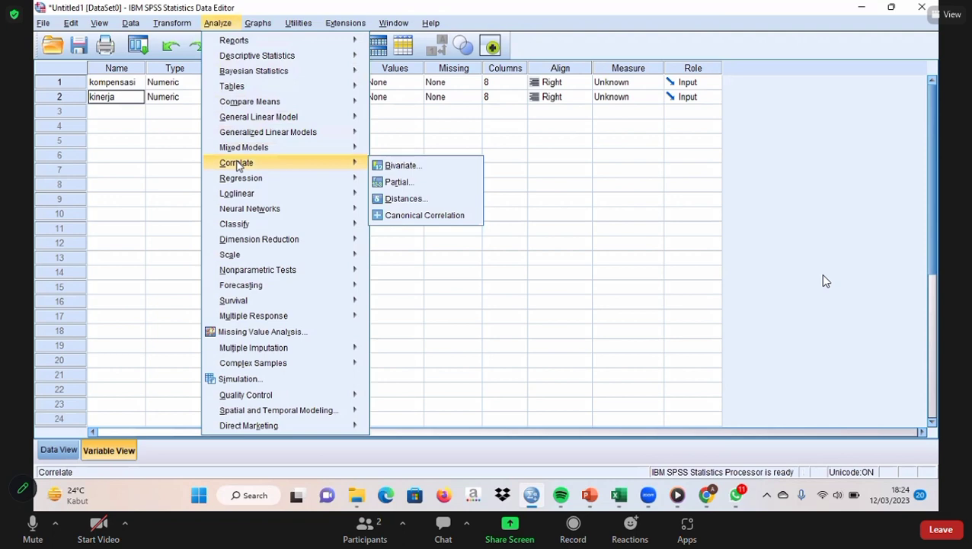
left_click(403, 166)
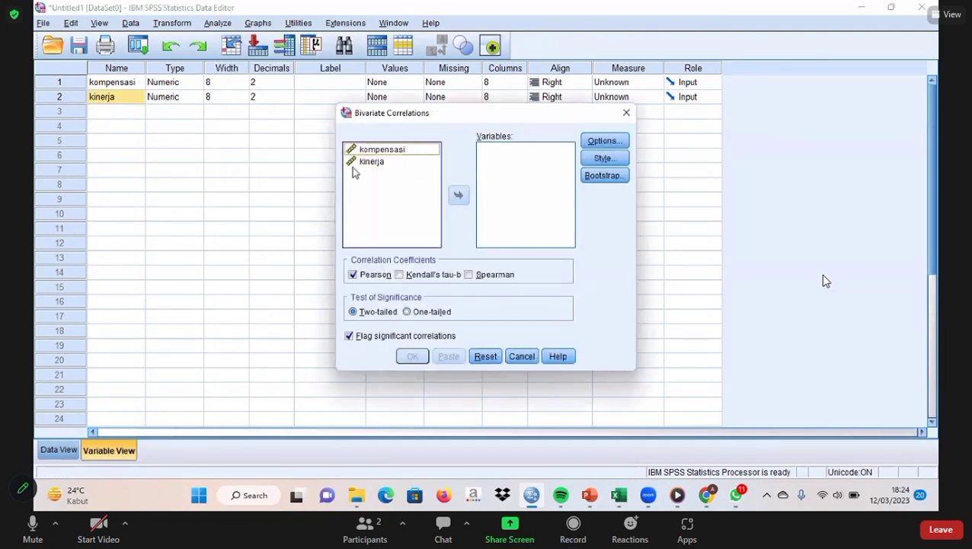
left_click(383, 150)
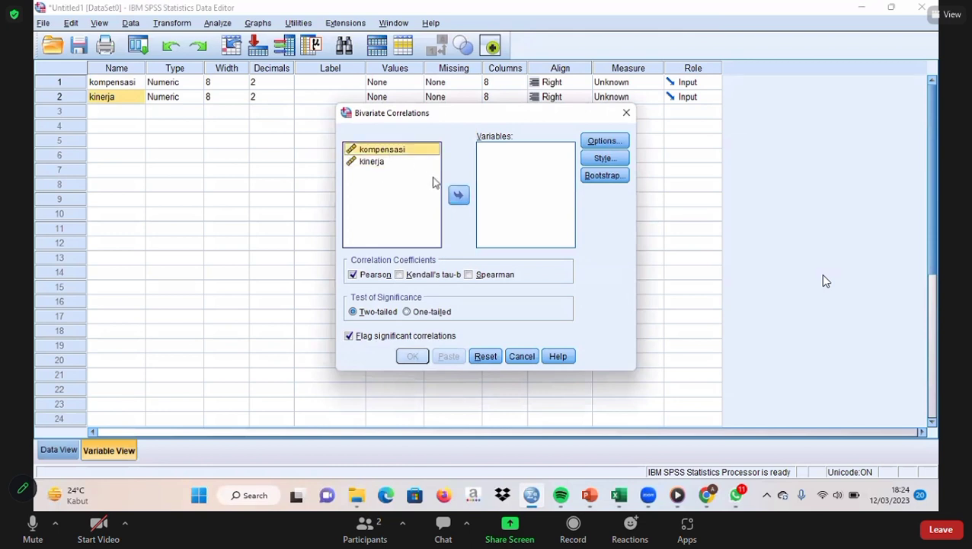
left_click(455, 198)
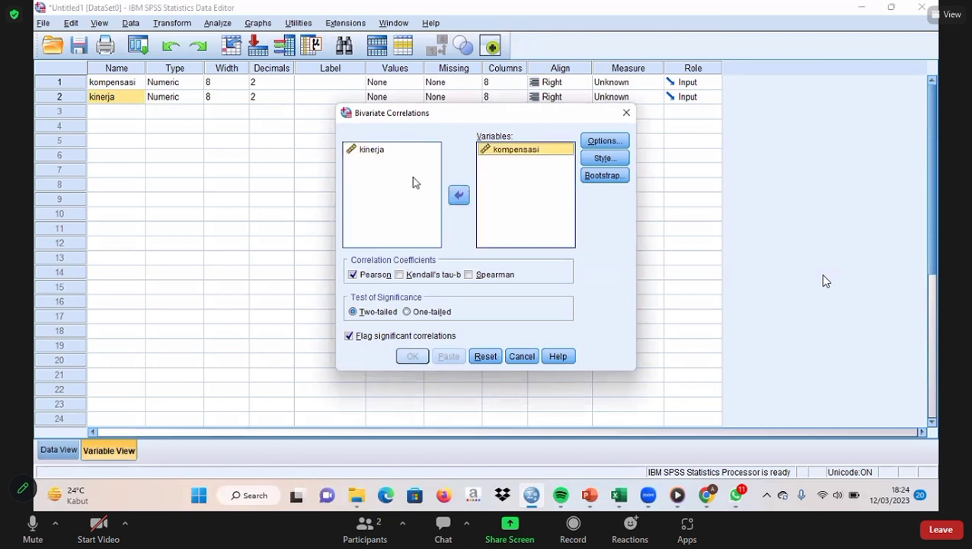
left_click(375, 152)
left_click(460, 196)
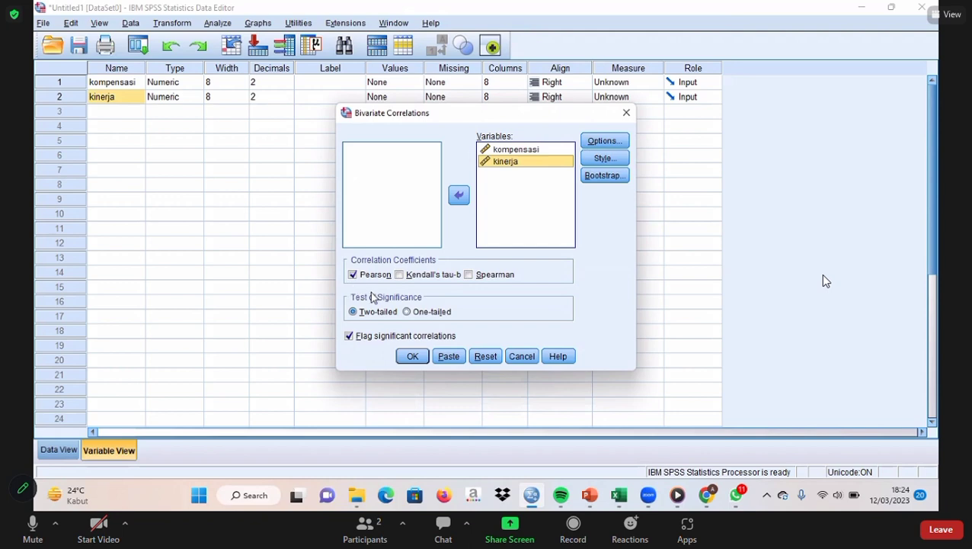
left_click(410, 357)
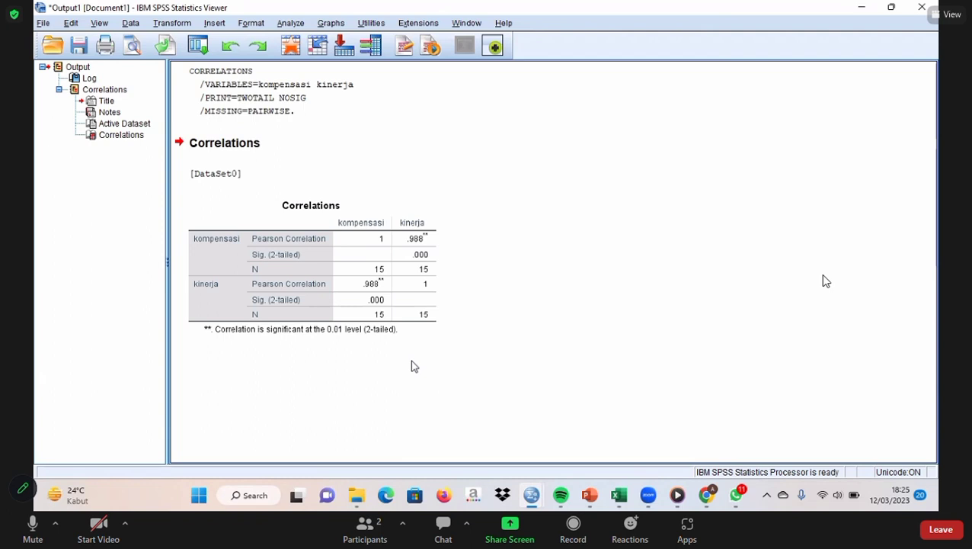
Examine the Pearson correlation and two-tailed significance between kompensasi and kinerja in the output table.
left_click(424, 249)
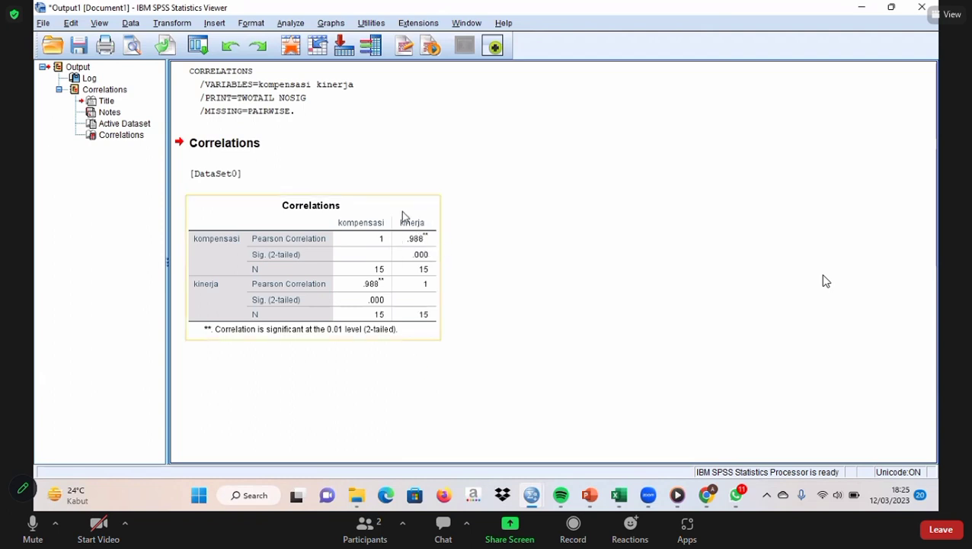
left_click(499, 253)
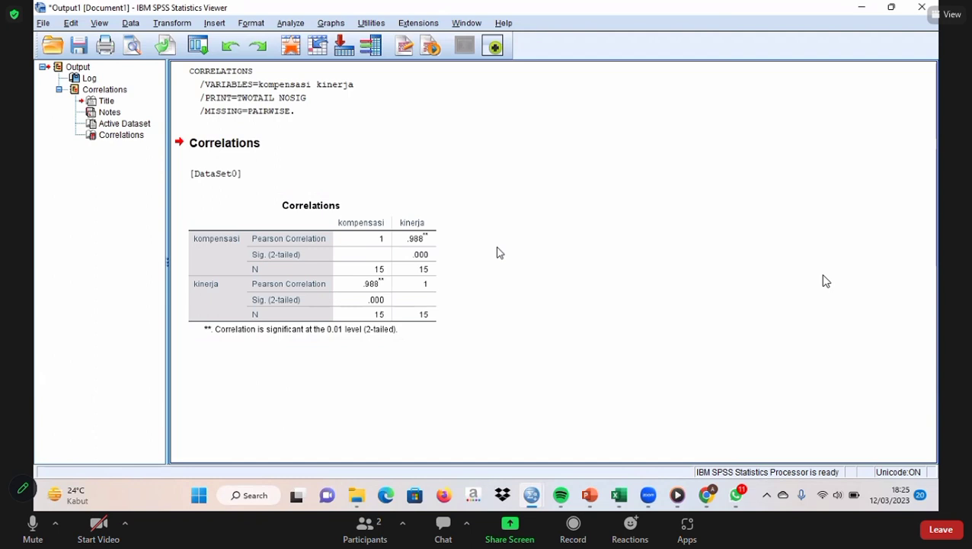
left_click(413, 233)
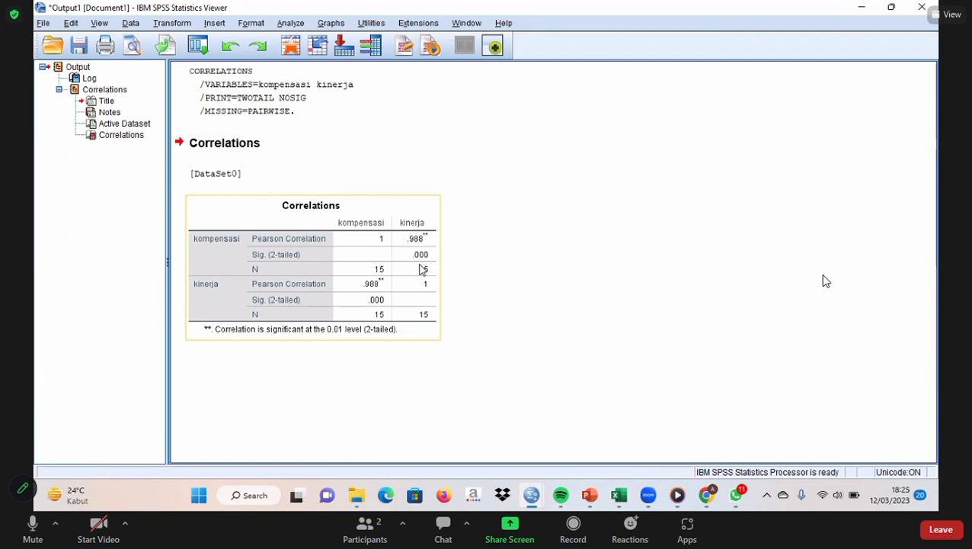
left_click(531, 222)
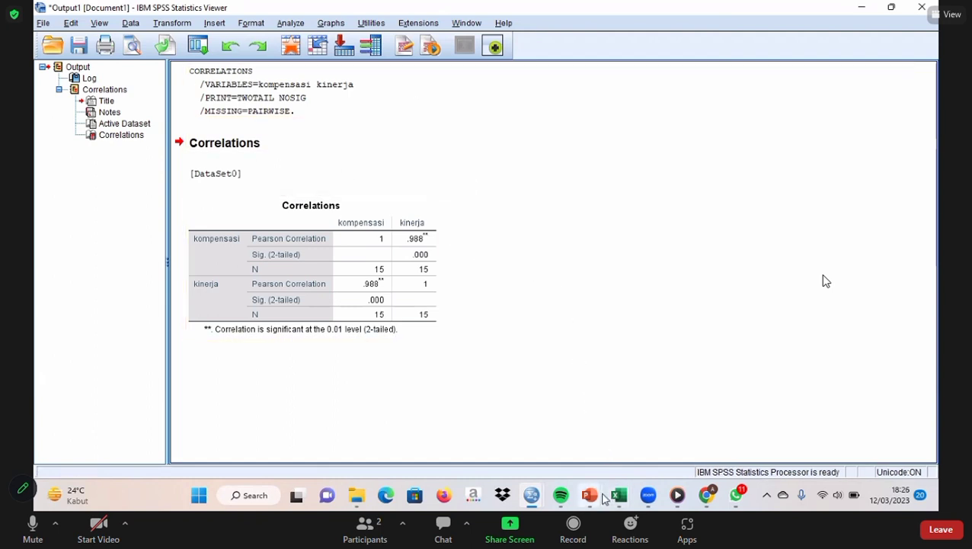
Switch to the Korelasi dan regresi presentation in PowerPoint and review the slides on the correlation formula, example data and simple and multiple correlation.
left_click(592, 497)
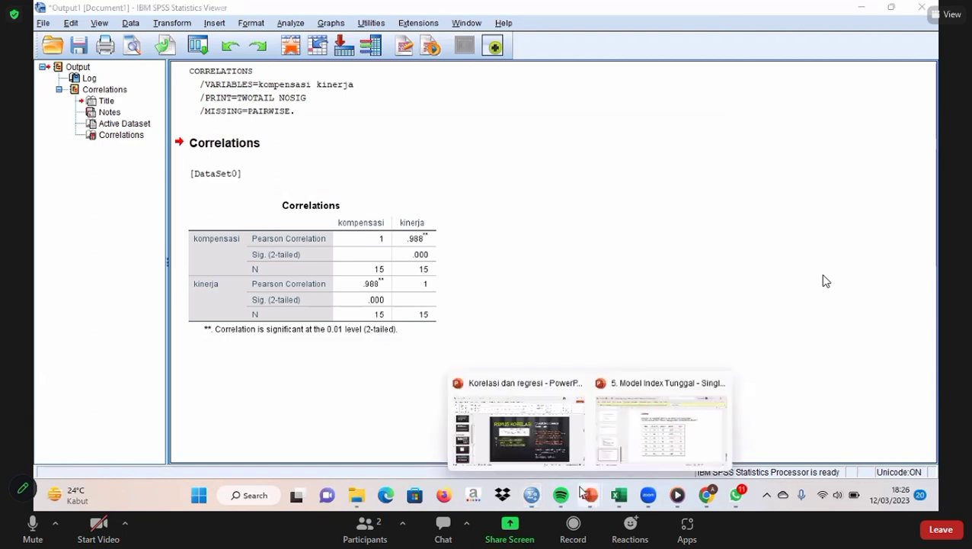
left_click(546, 446)
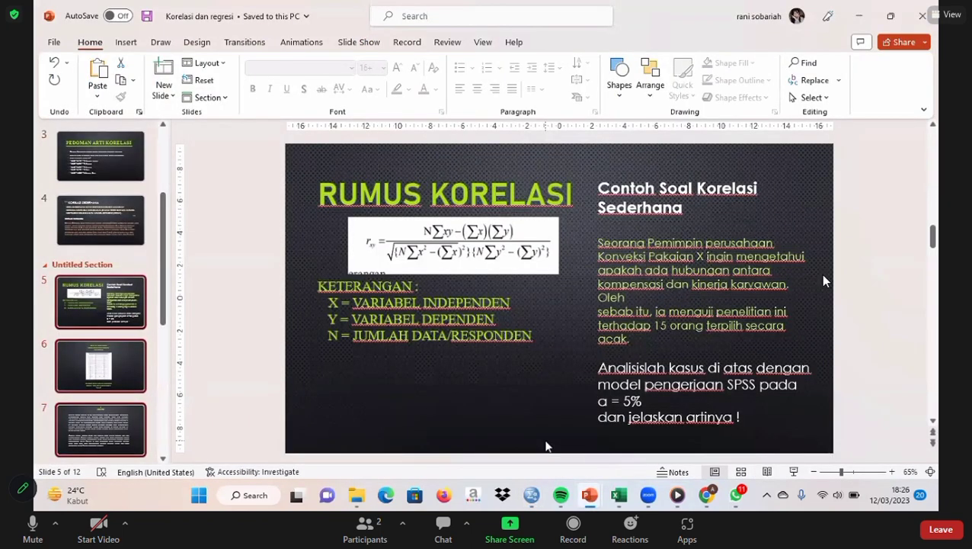
key("Down")
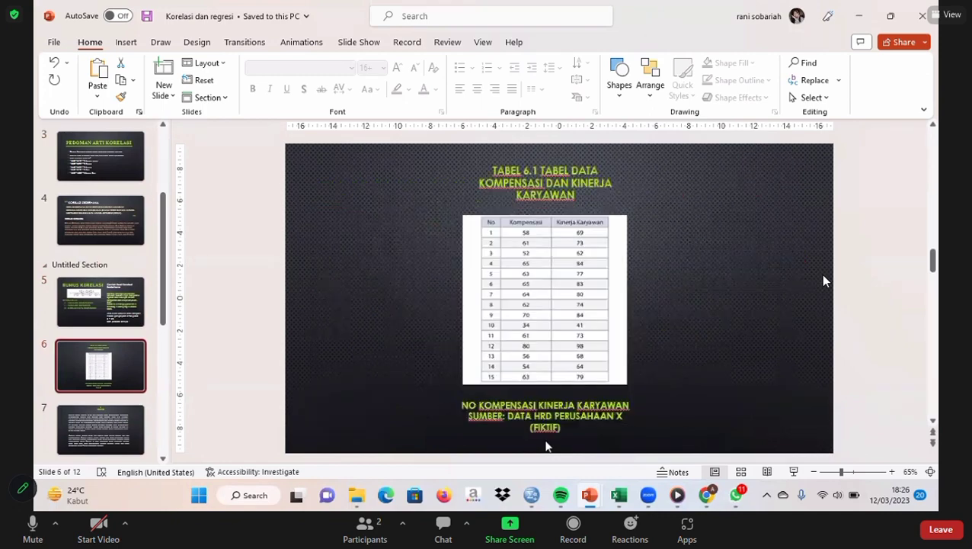
key("Down")
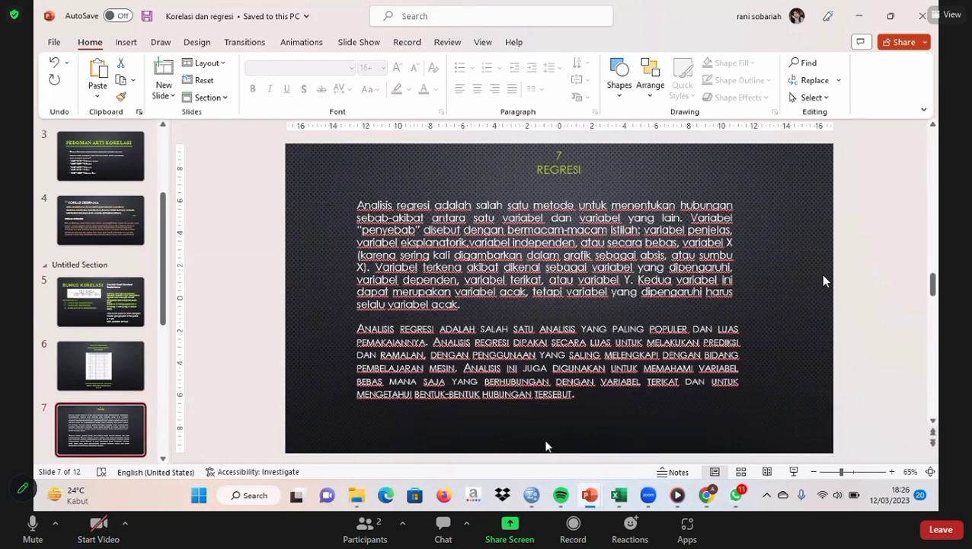
key("Up")
key("Up")
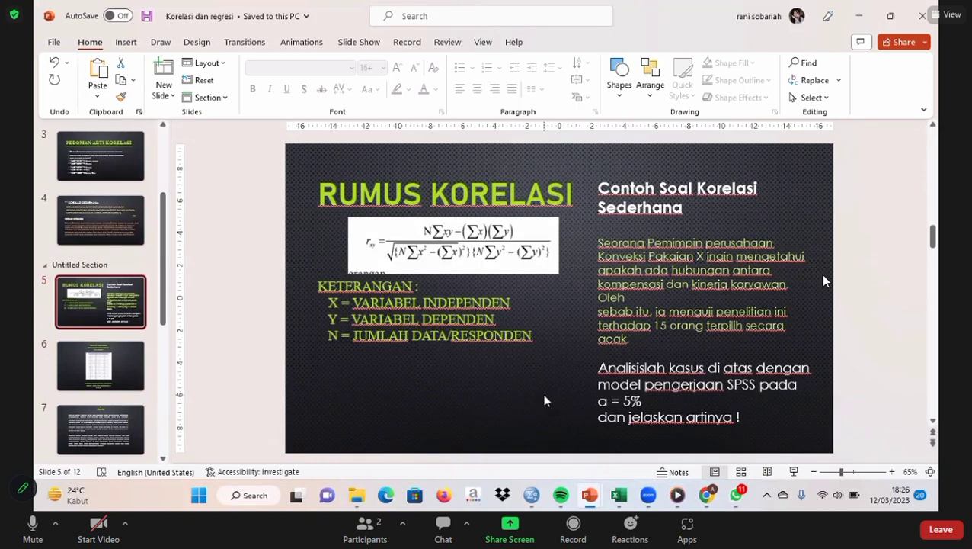
key("Up")
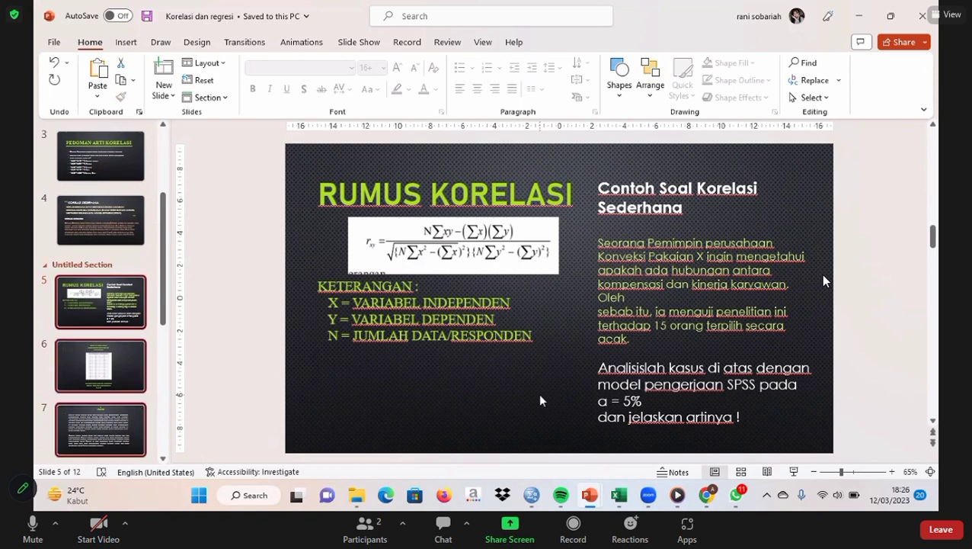
key("Up")
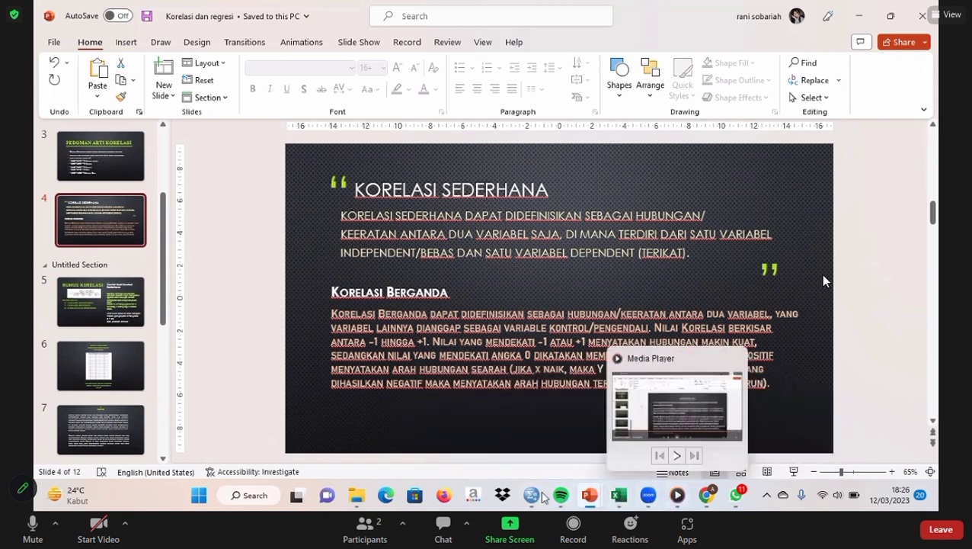
Return to the SPSS output document and create a new empty dataset.
mouse_move(531, 495)
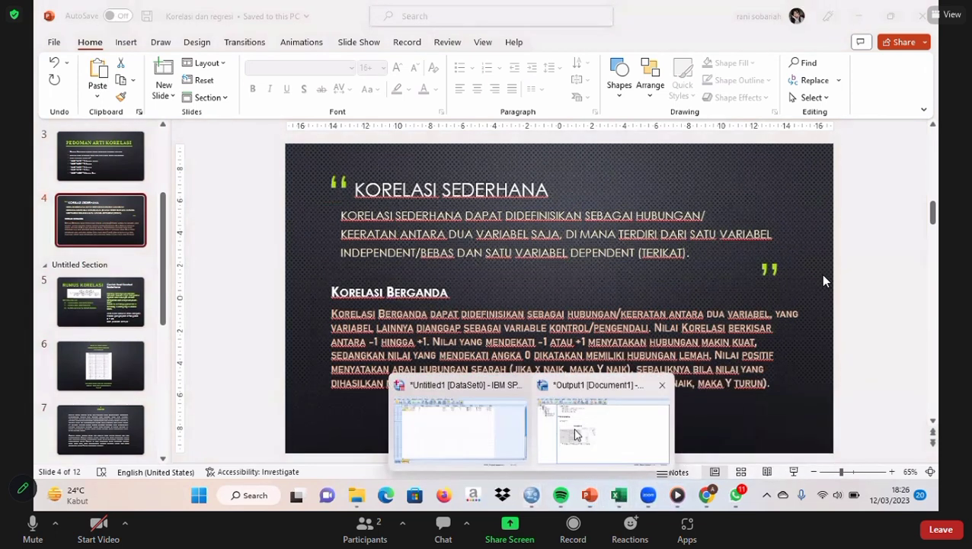
left_click(571, 433)
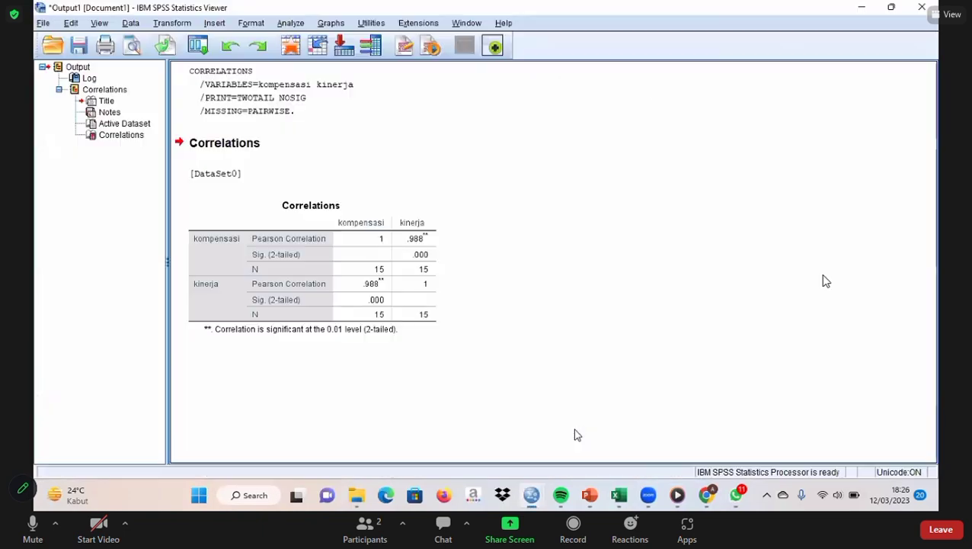
left_click(43, 24)
mouse_move(65, 41)
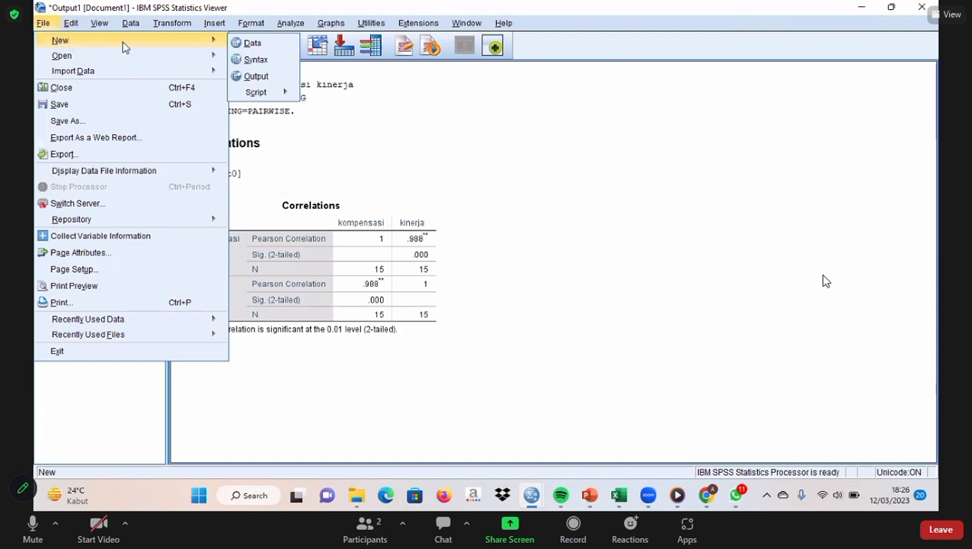
left_click(229, 42)
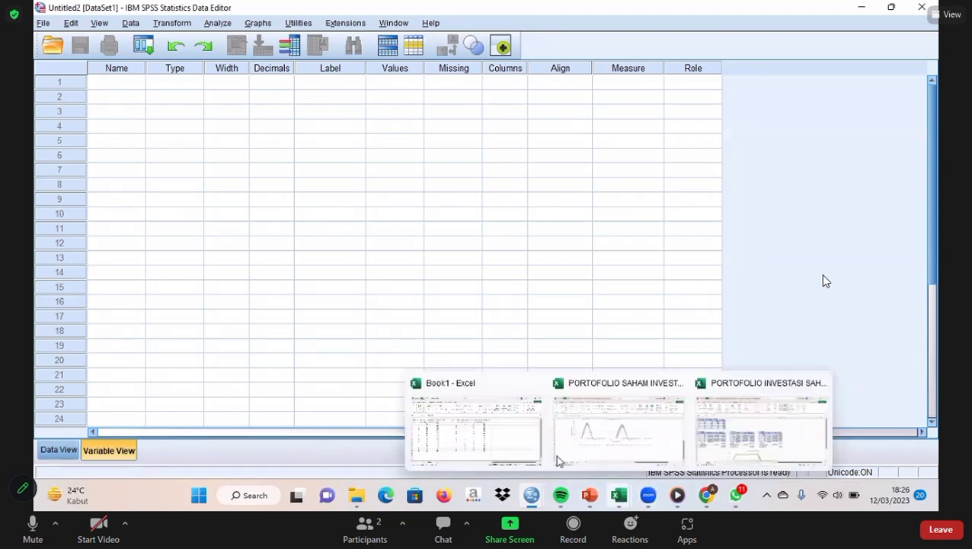
Copy the kompensasi, motivasi and kinerja karyawan values of Tabel 6.2 from Book1 in Excel into the empty SPSS dataset, starting at the first cell.
left_click(489, 423)
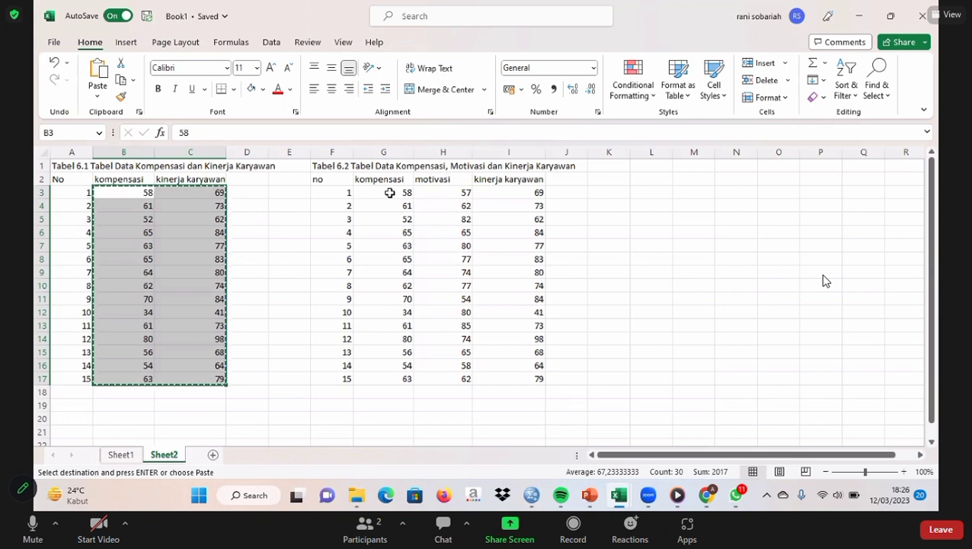
left_click_drag(390, 193, 508, 378)
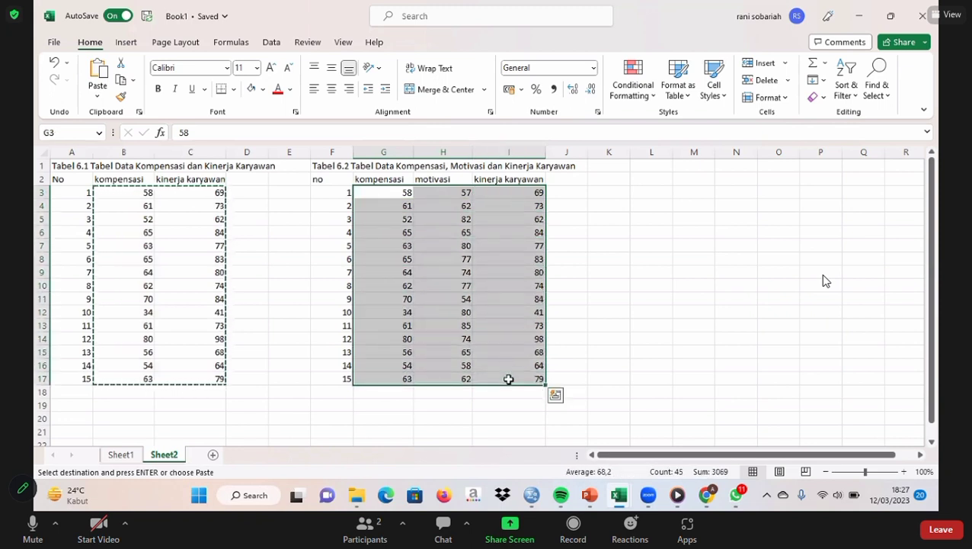
key("ctrl+c")
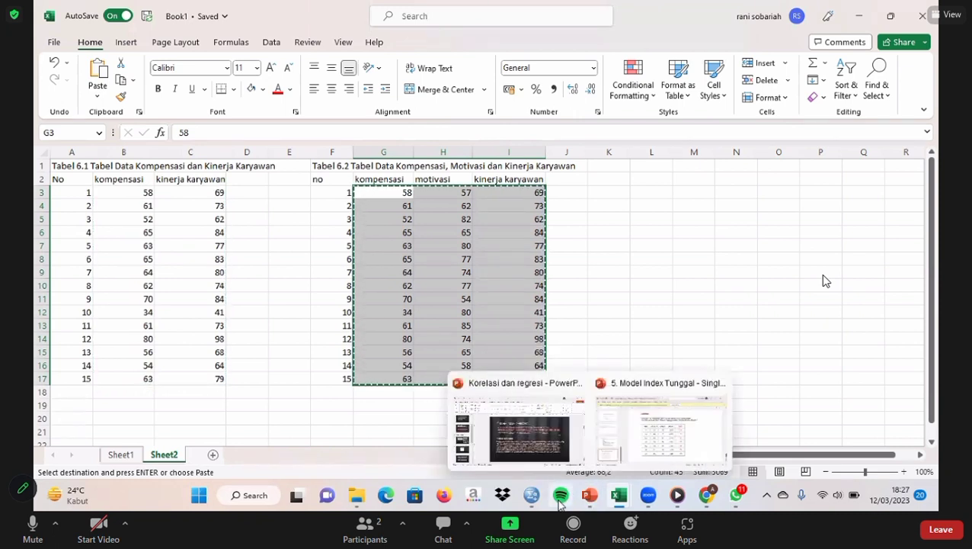
mouse_move(527, 498)
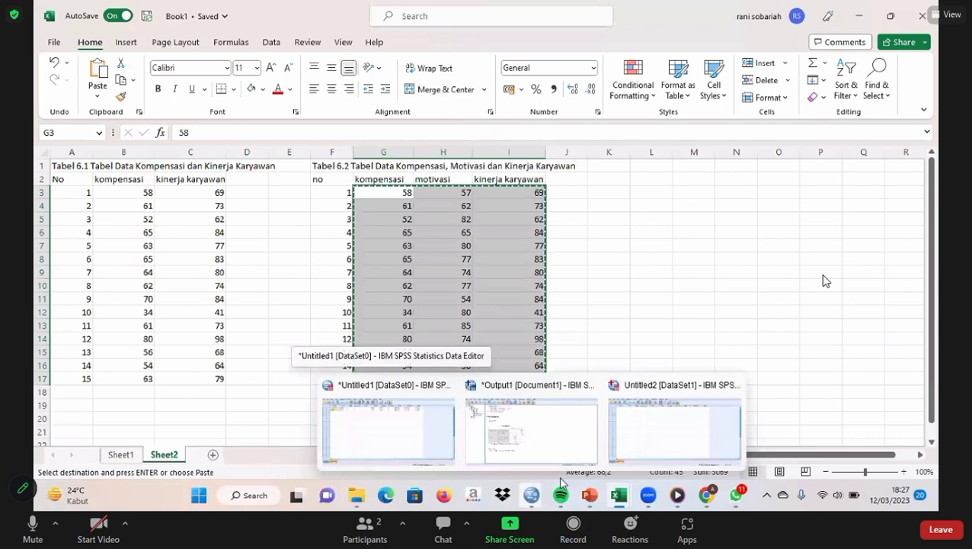
left_click(661, 427)
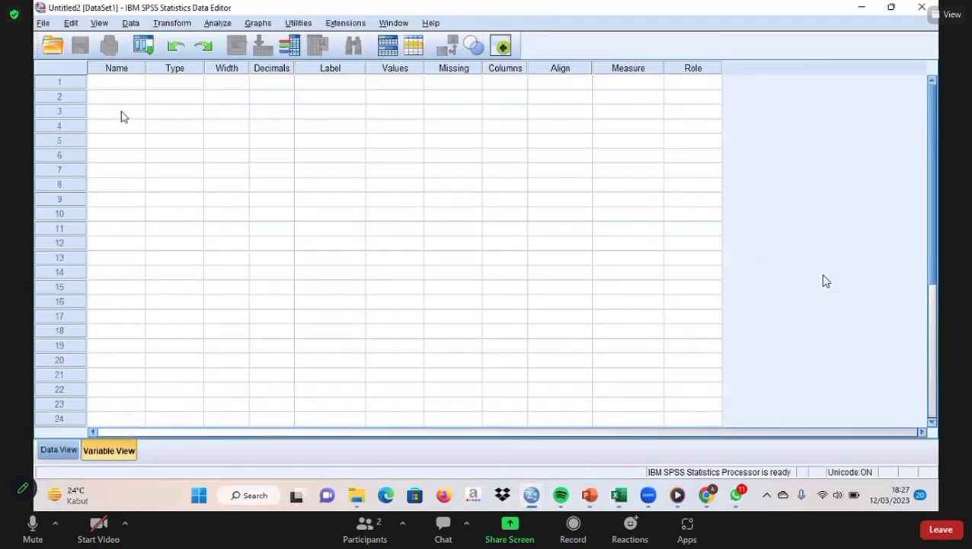
left_click(57, 450)
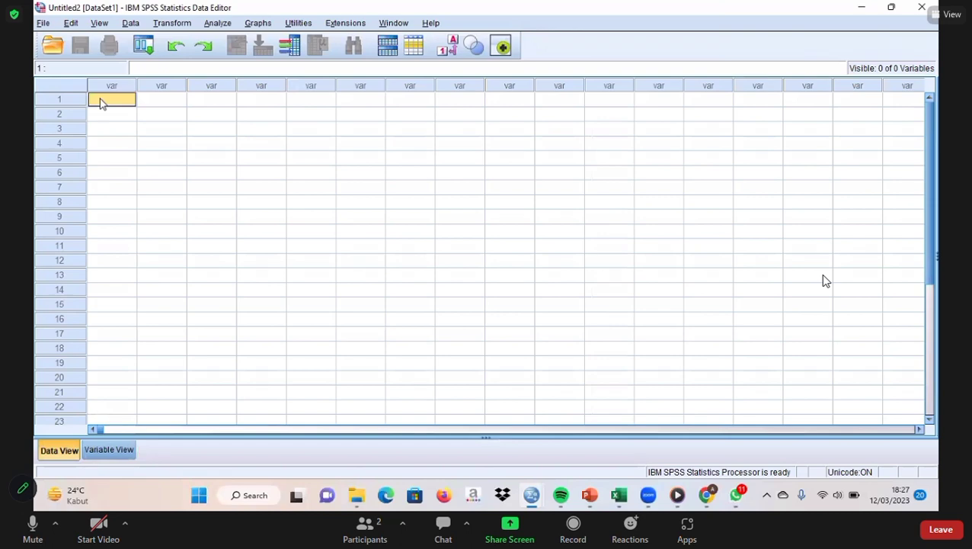
key("ctrl+v")
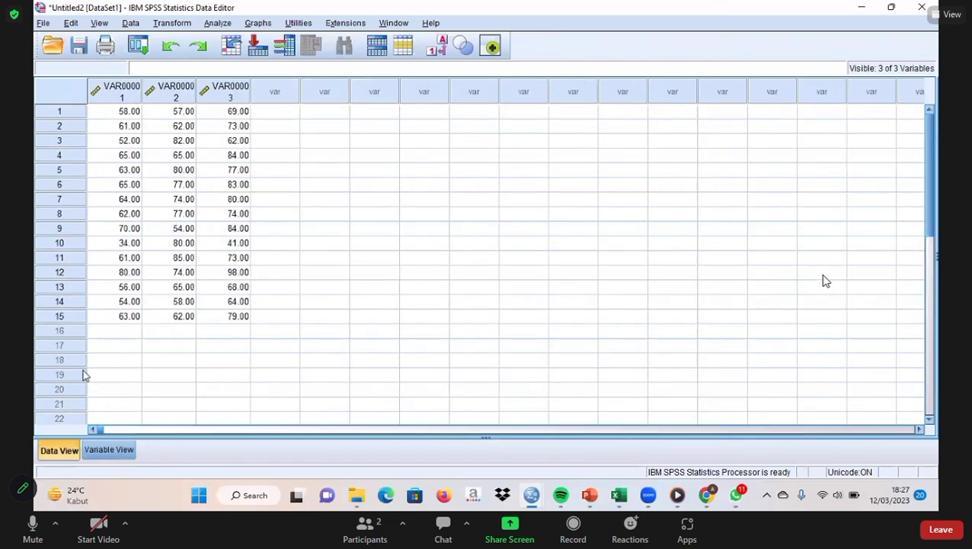
Rename the three pasted variables as kompensasi, motivasi and kinerja, in that order.
left_click(103, 450)
left_click(117, 70)
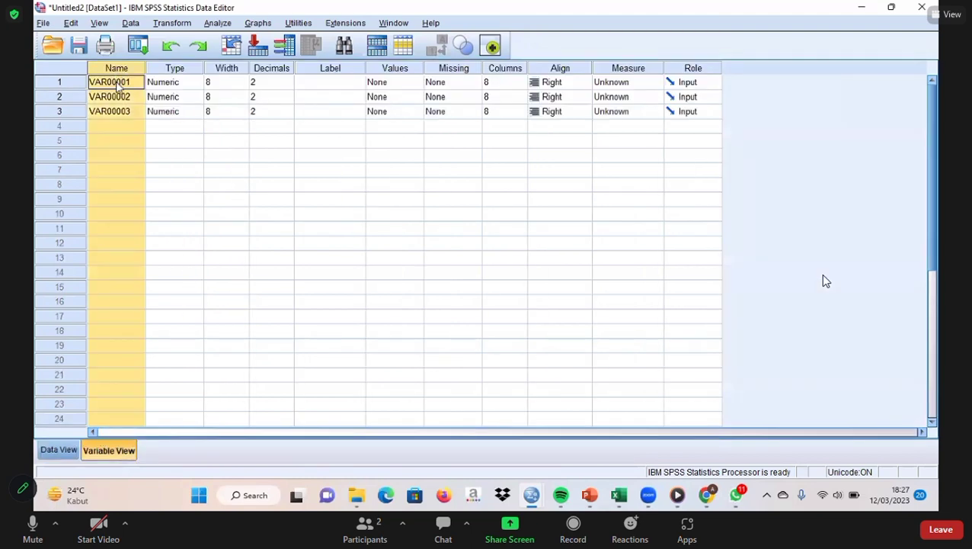
left_click(118, 83)
key("BackSpace")
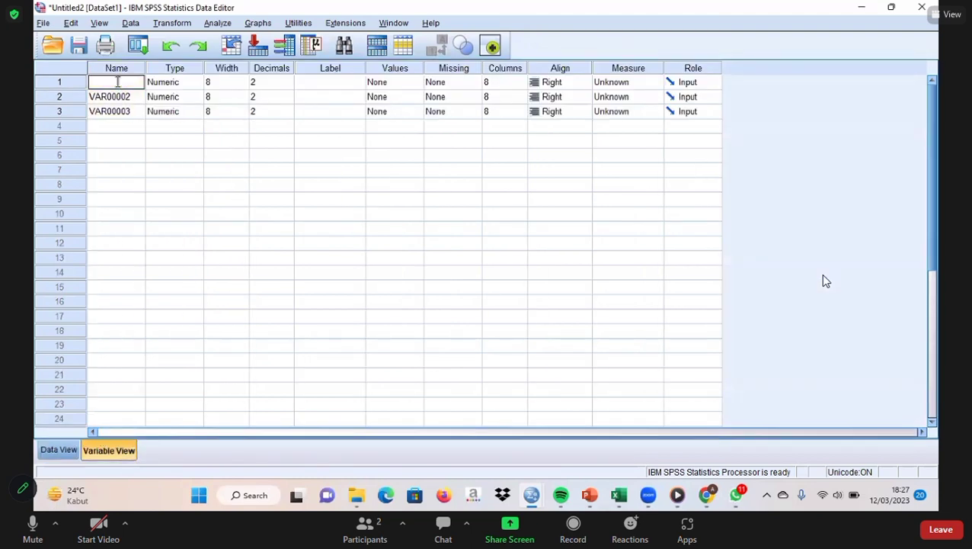
type("kompensasi")
key("Return")
key("BackSpace")
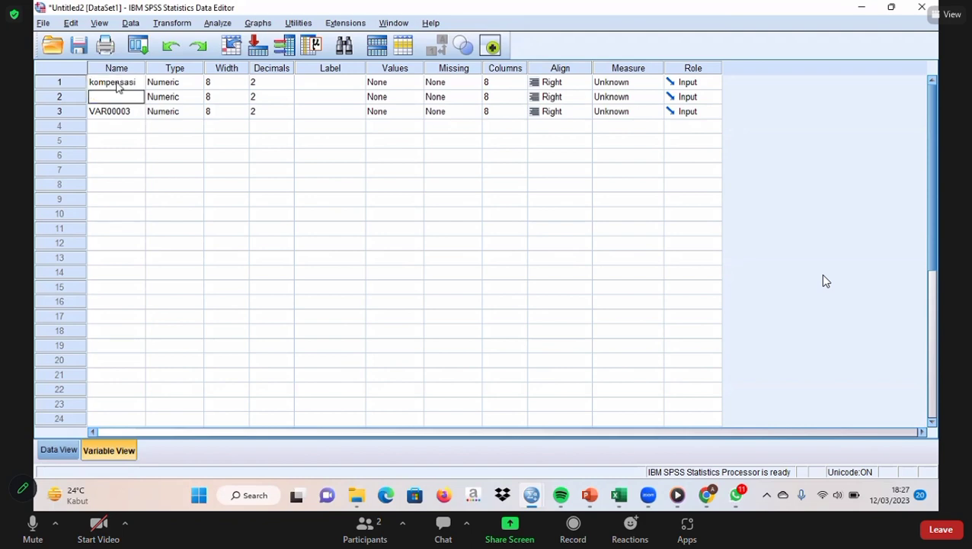
type("motivasi")
key("Return")
key("BackSpace")
type("kinerja")
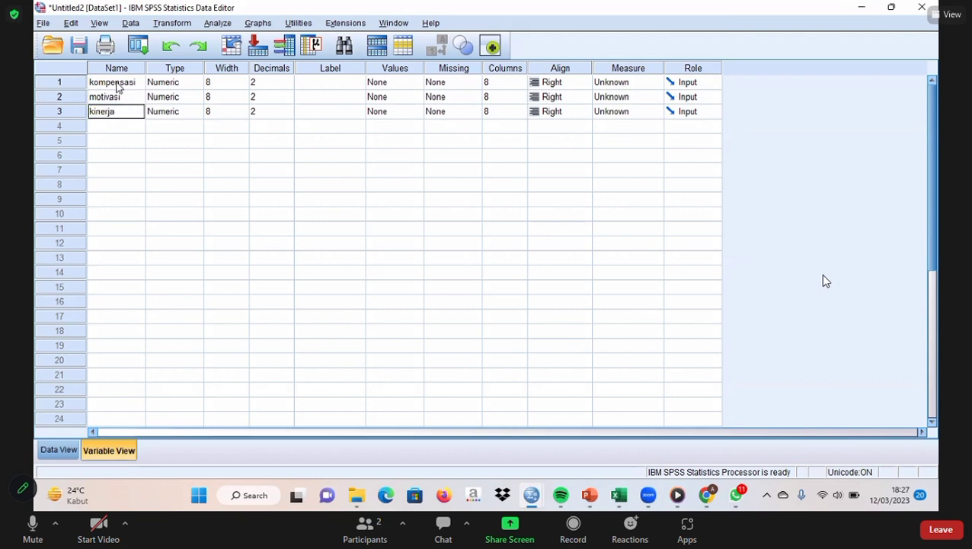
Run a bivariate Pearson correlation of kompensasi, motivasi and kinerja with two-tailed significance and significant correlations flagged.
left_click(212, 25)
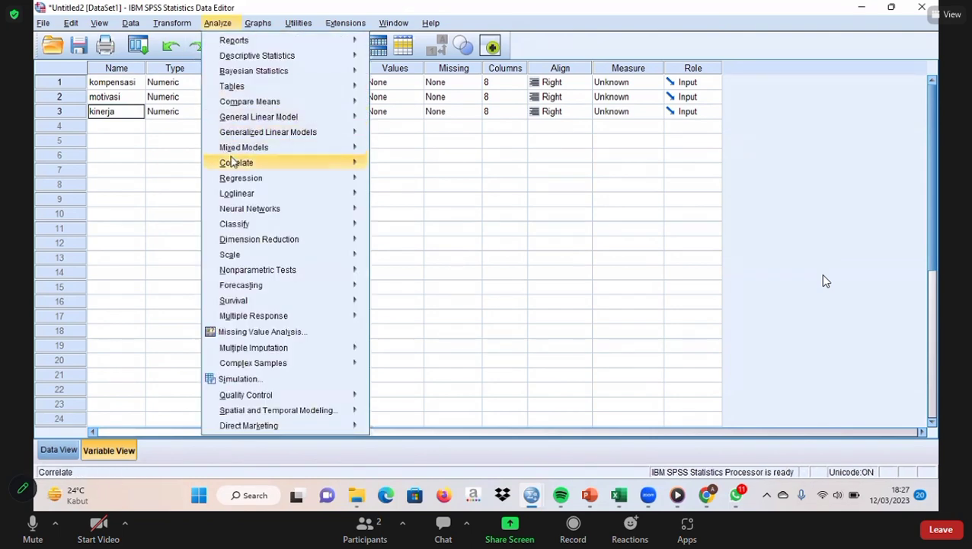
mouse_move(232, 162)
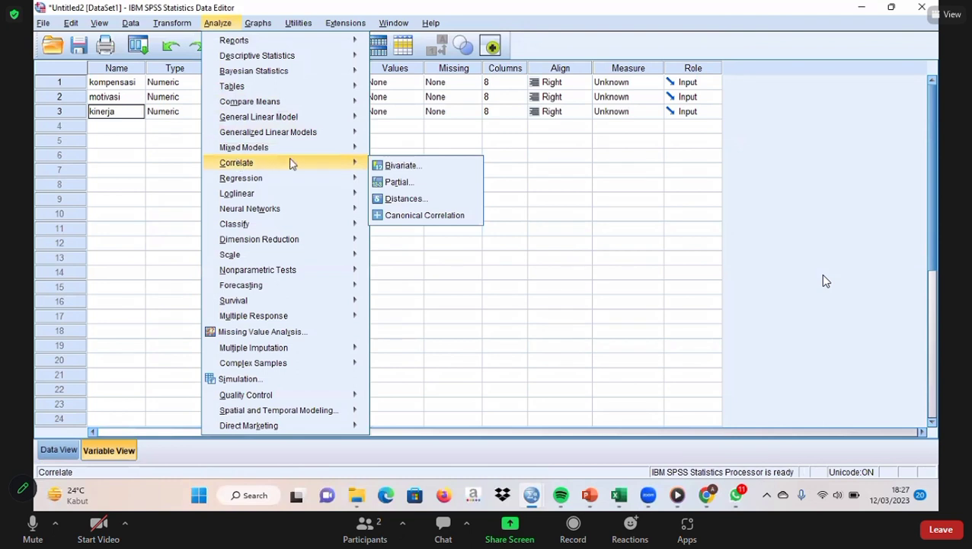
left_click(396, 165)
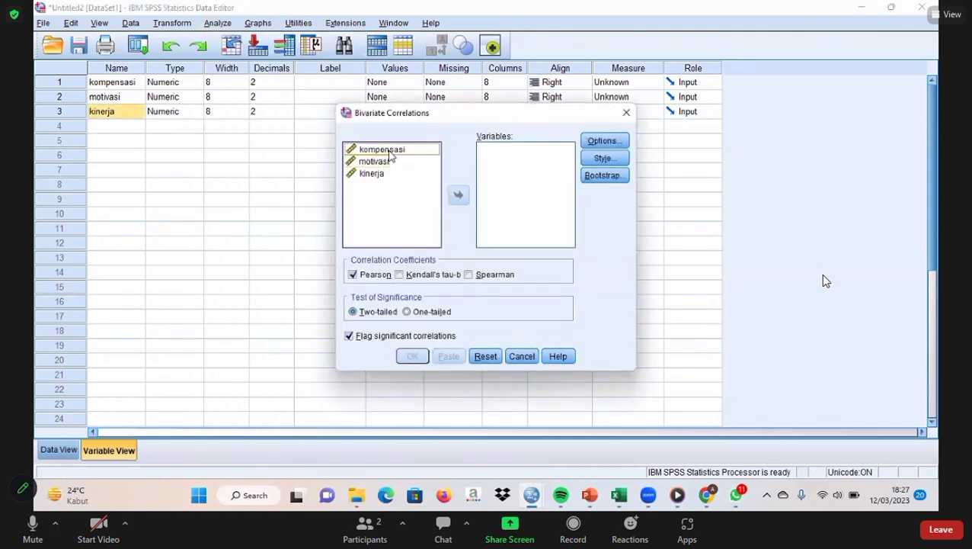
left_click(390, 150)
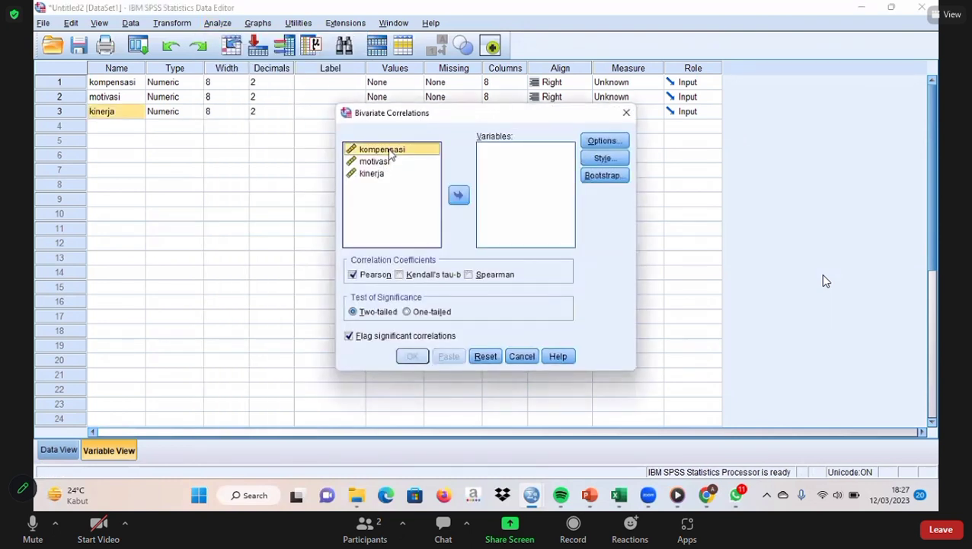
left_click(458, 195)
left_click(363, 150)
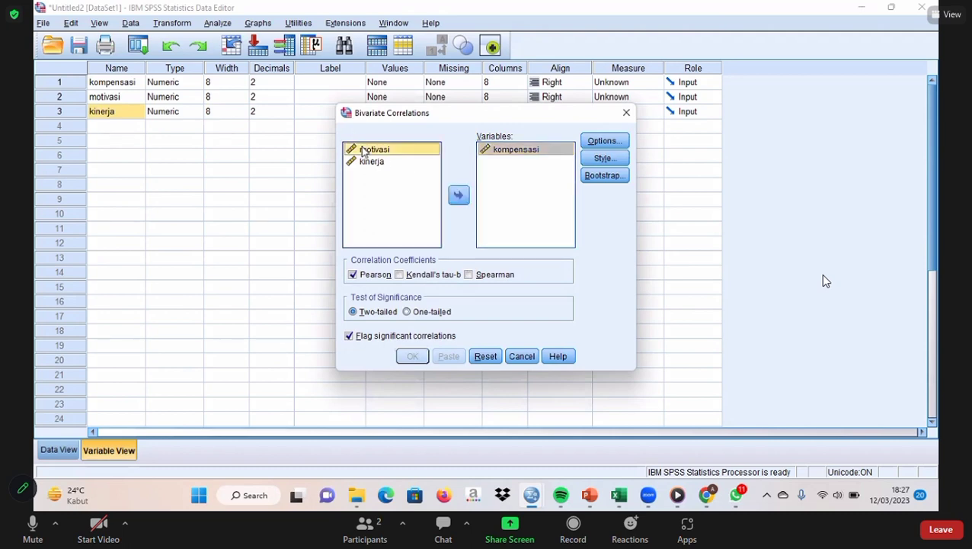
left_click(457, 196)
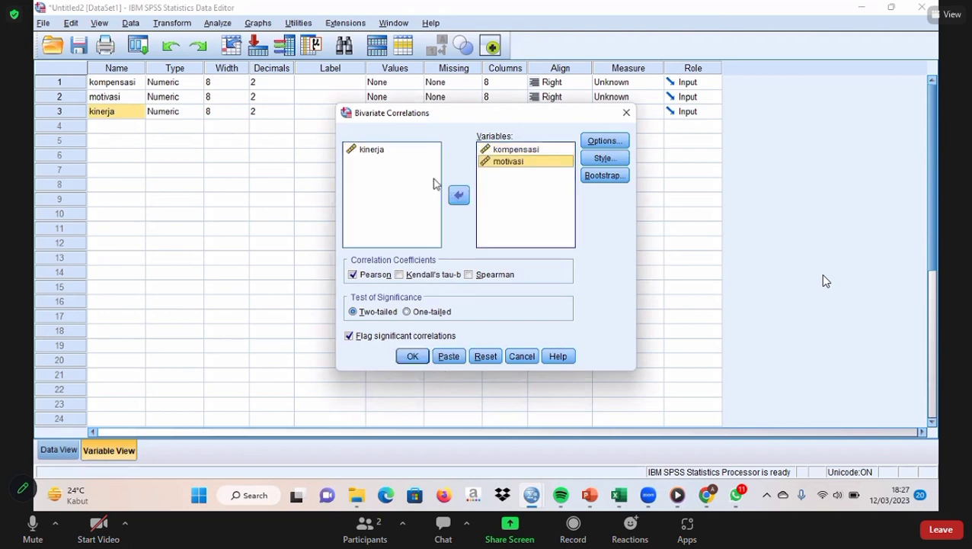
left_click(380, 155)
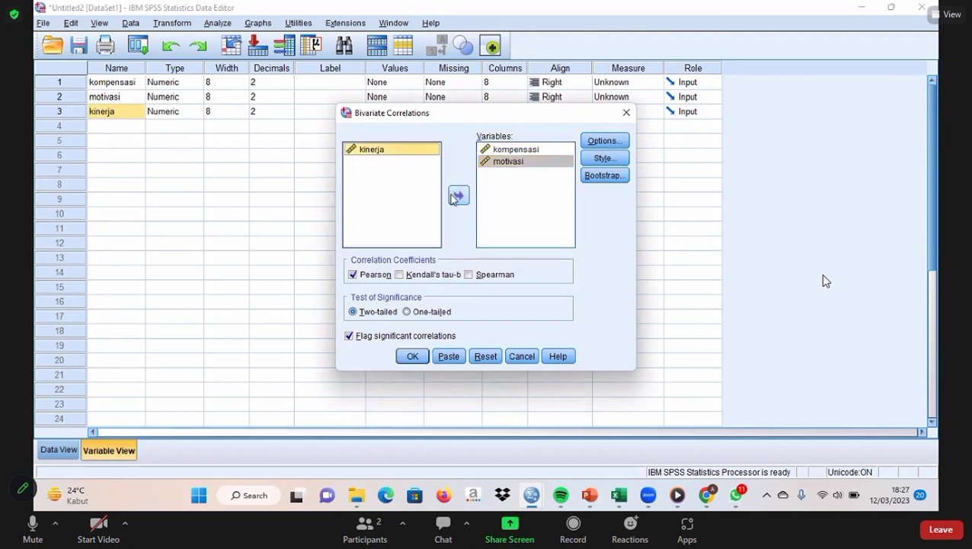
left_click(458, 195)
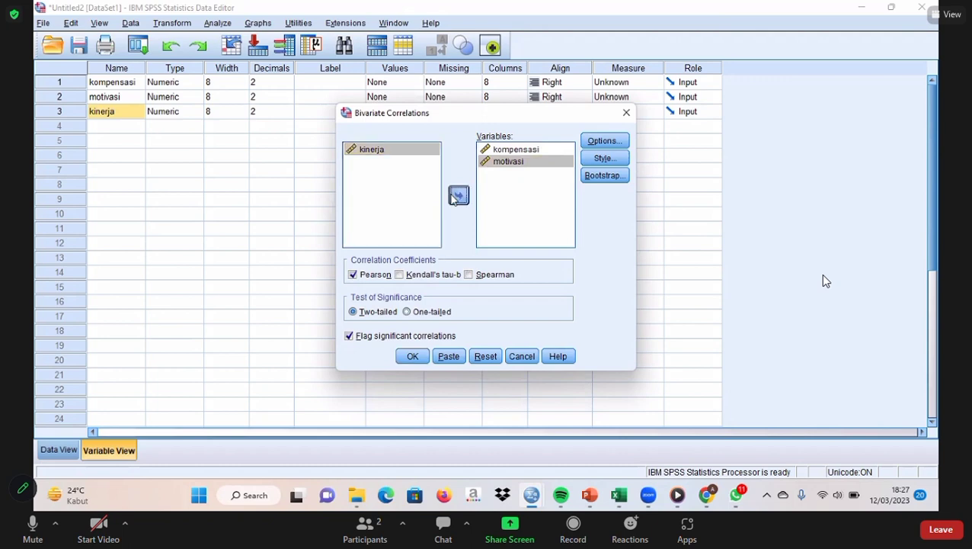
left_click(411, 357)
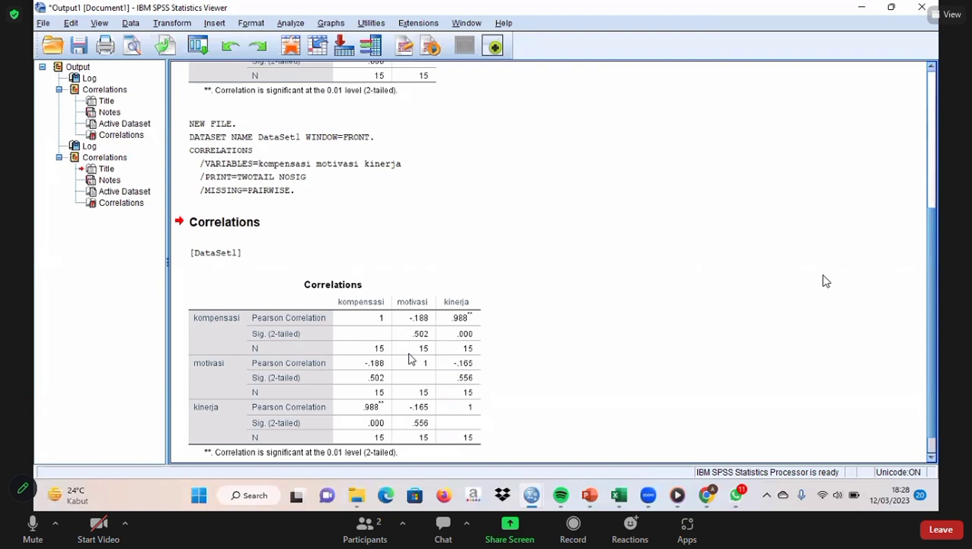
Examine the three-variable correlation table in the output and compare it with the earlier kompensasi and kinerja table.
left_click(409, 359)
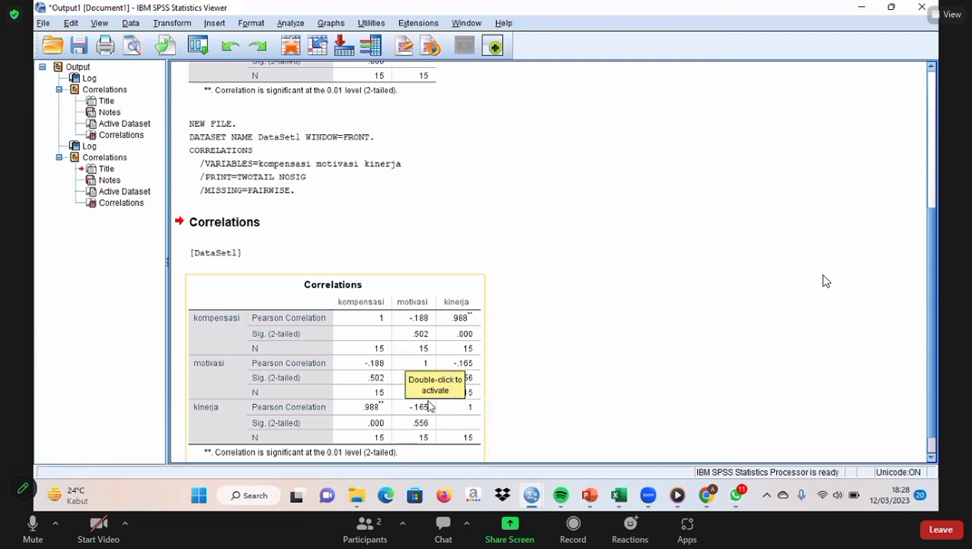
scroll(536, 356, "down", 1)
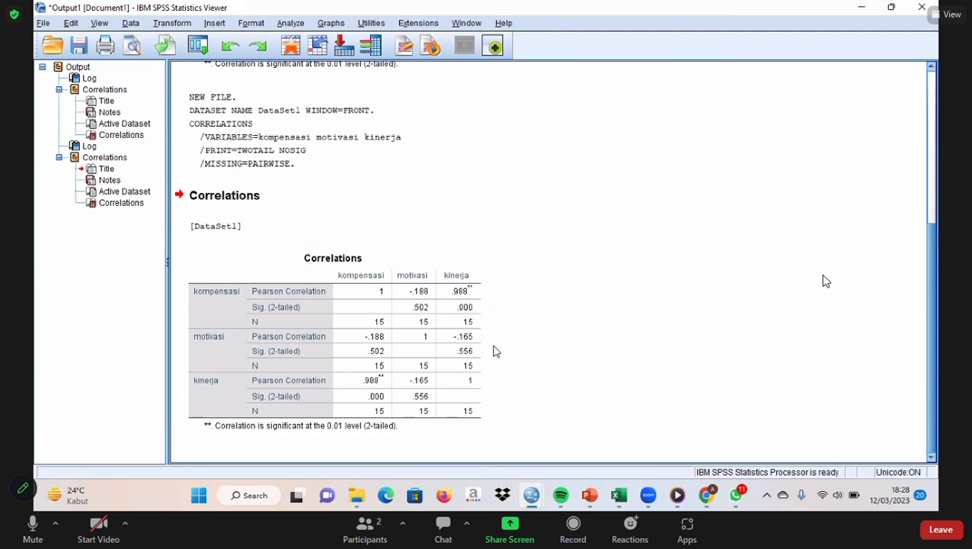
left_click(445, 300)
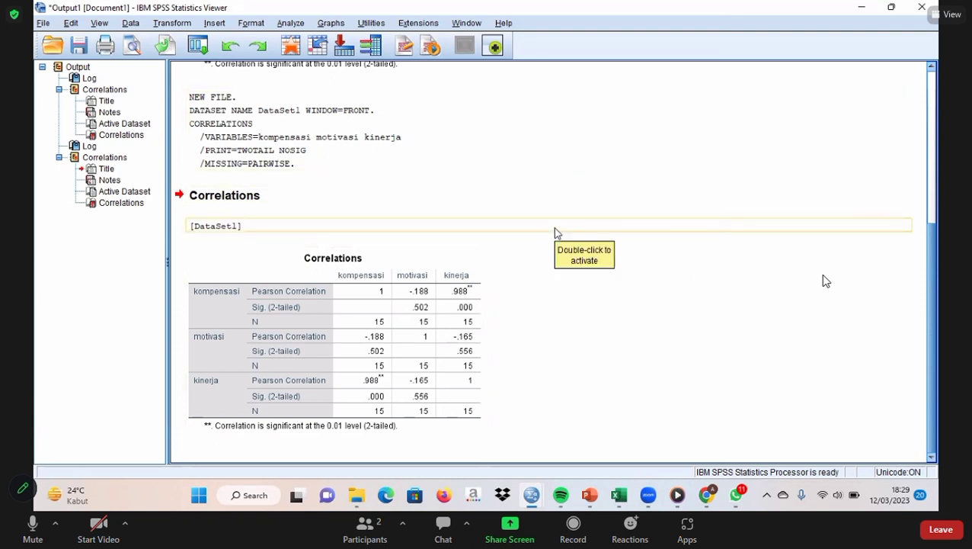
scroll(553, 227, "up", 2)
scroll(553, 228, "down", 1)
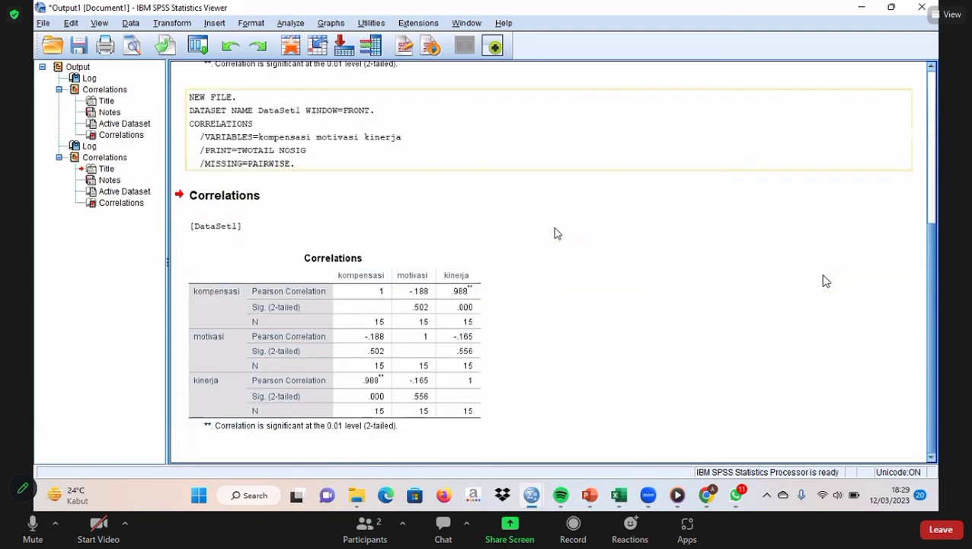
scroll(553, 227, "up", 6)
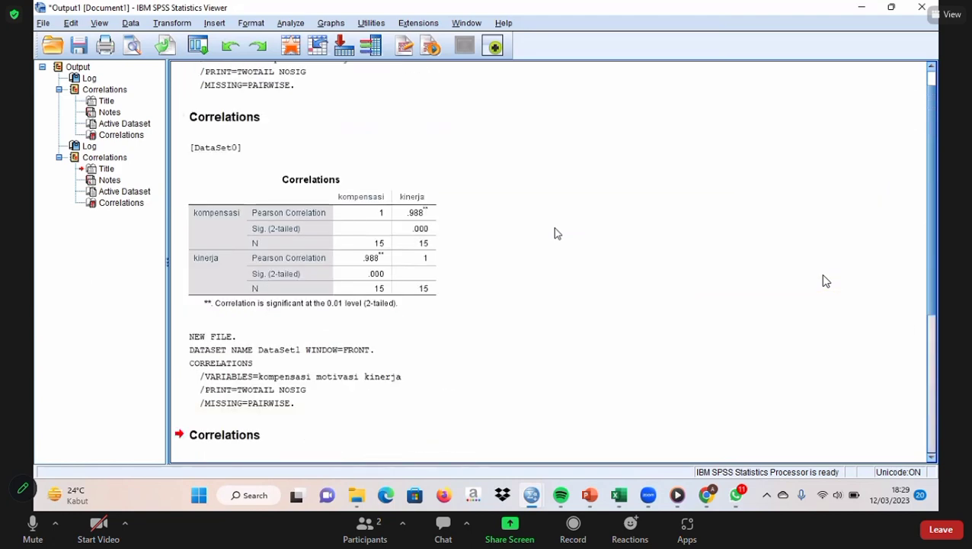
scroll(555, 228, "down", 5)
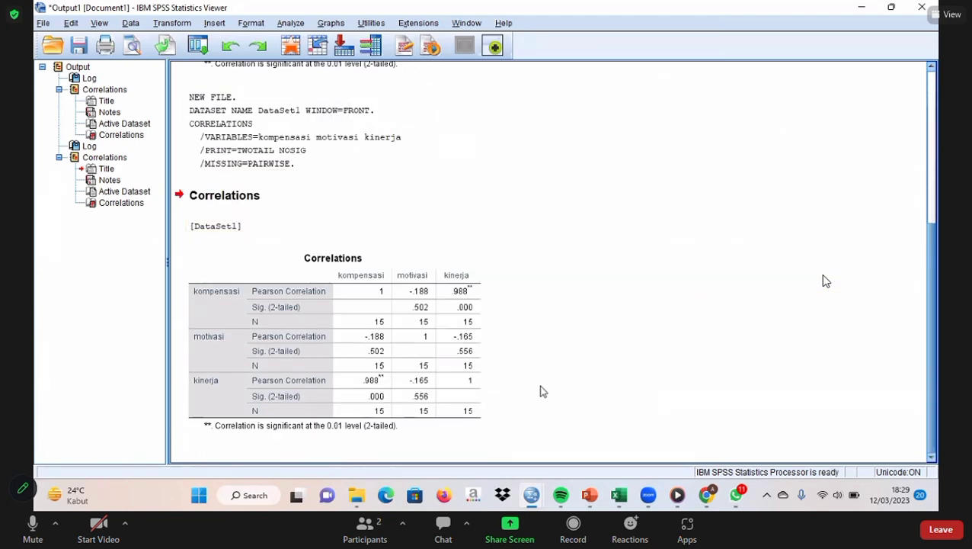
Switch to the Korelasi dan regresi presentation in PowerPoint and review the slides on simple regression, multiple regression and the coefficient of determination.
mouse_move(587, 499)
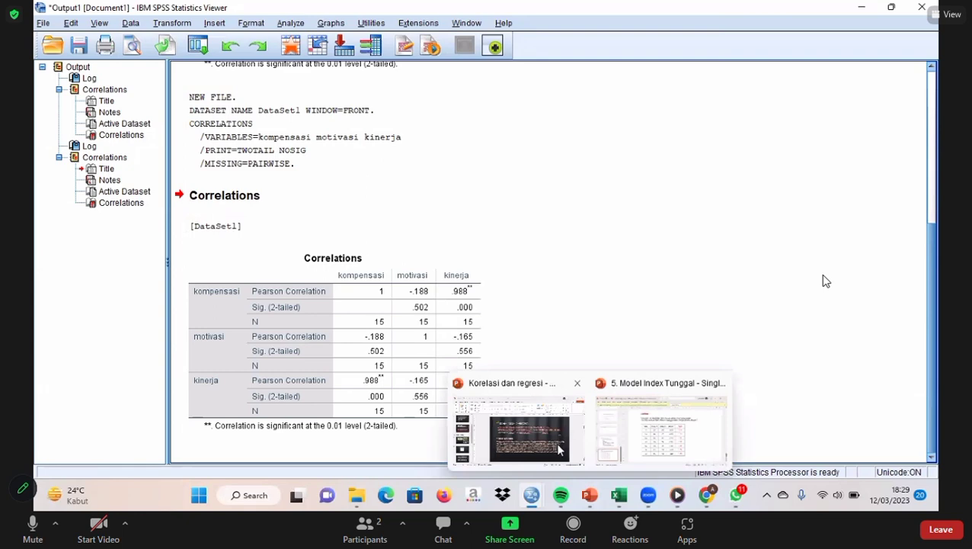
left_click(468, 402)
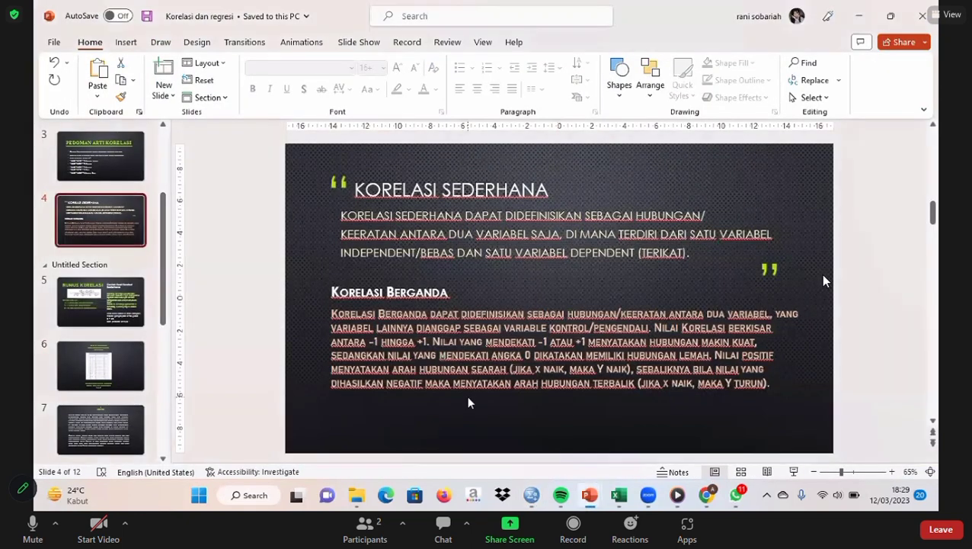
key("Down")
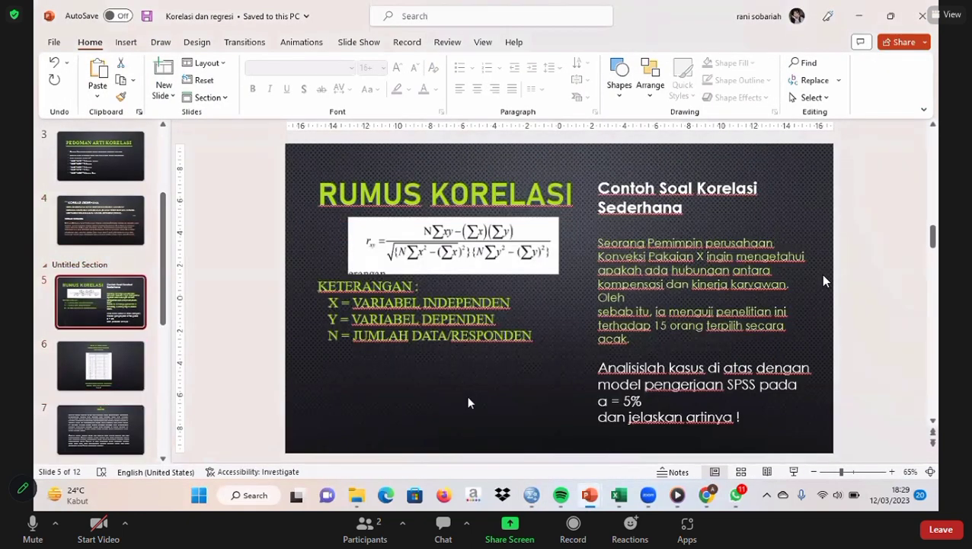
key("Down")
key("Down")
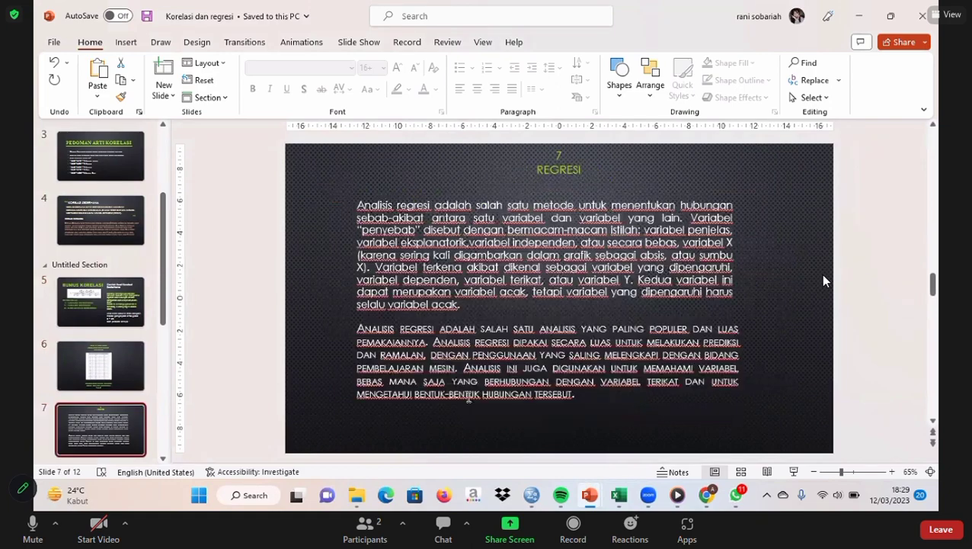
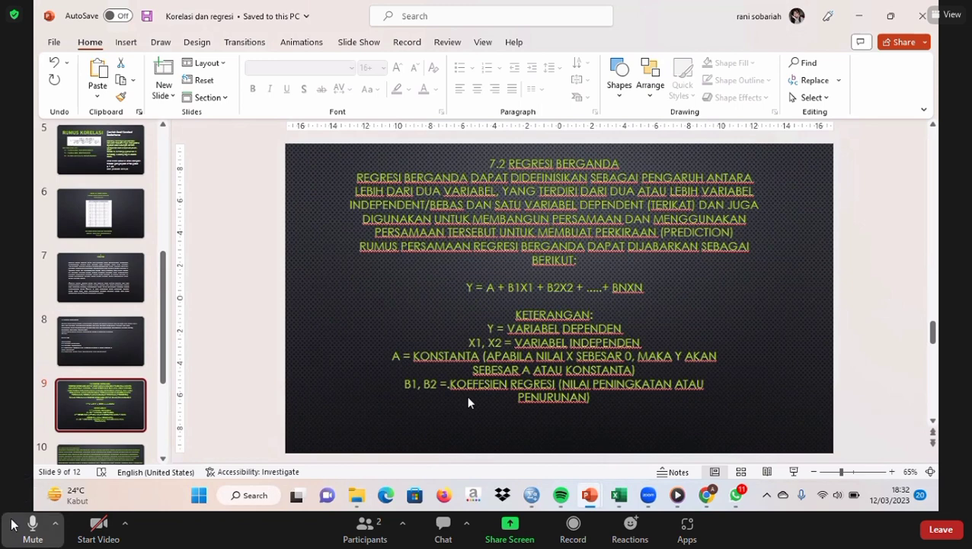
left_click(29, 529)
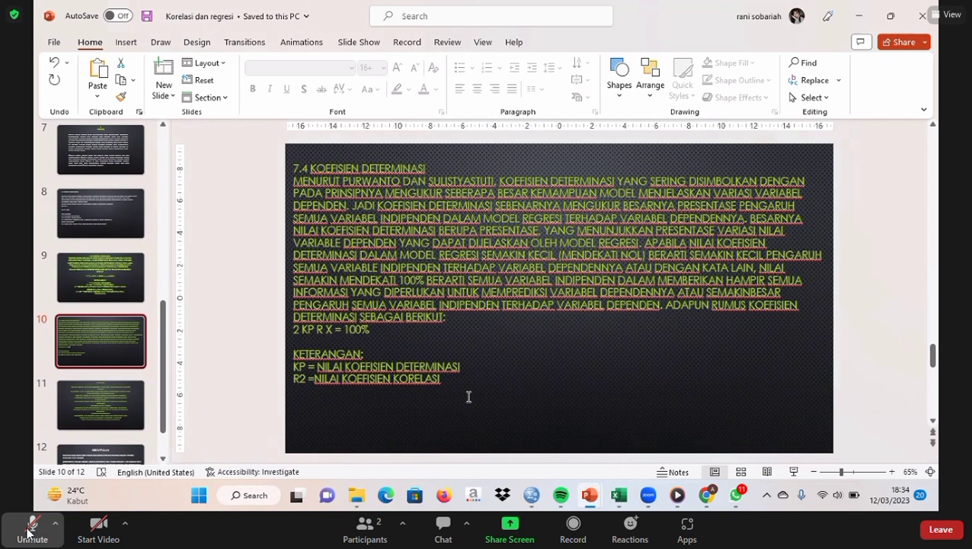
scroll(469, 399, "up", 1)
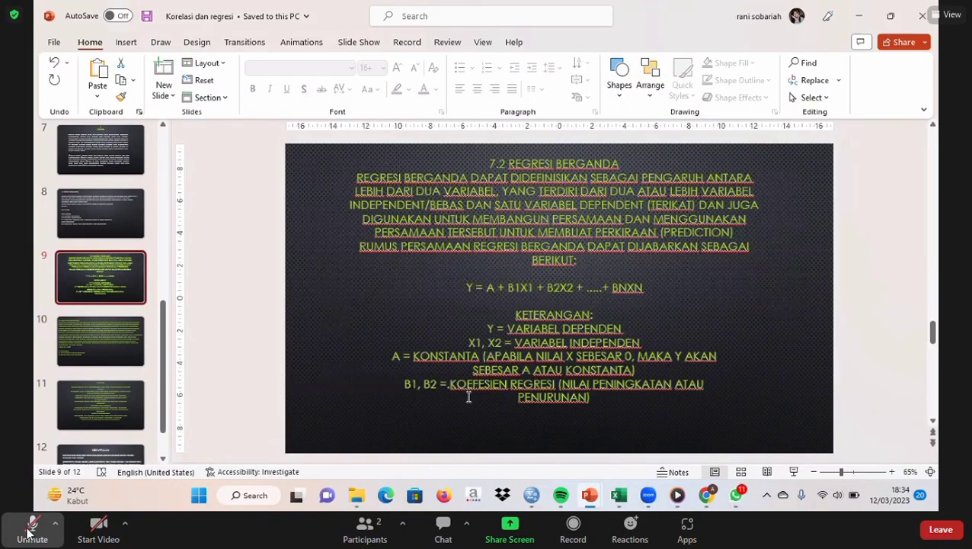
scroll(468, 399, "up", 1)
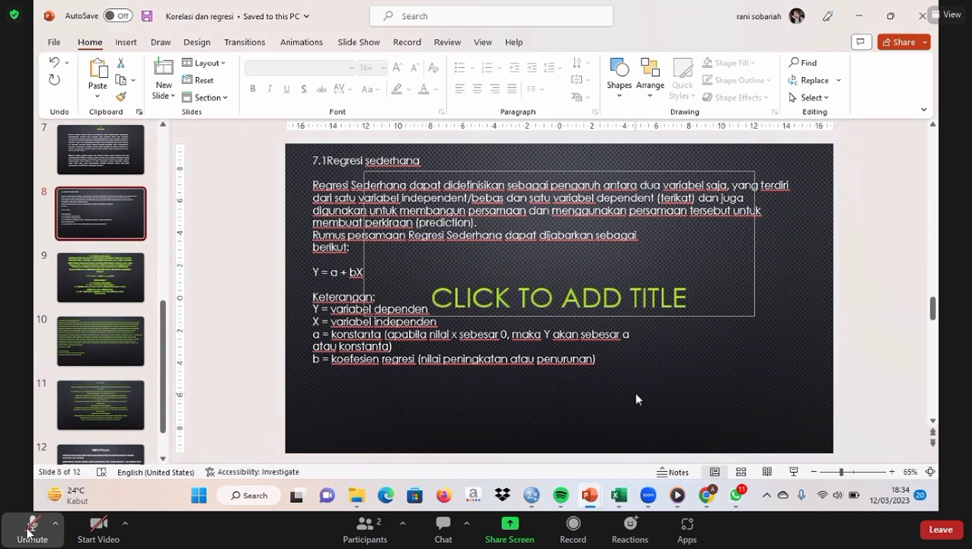
Switch to the Book1 workbook in Excel and copy the Tabel 6.1 kompensasi and kinerja karyawan values in B3:C17.
mouse_move(619, 503)
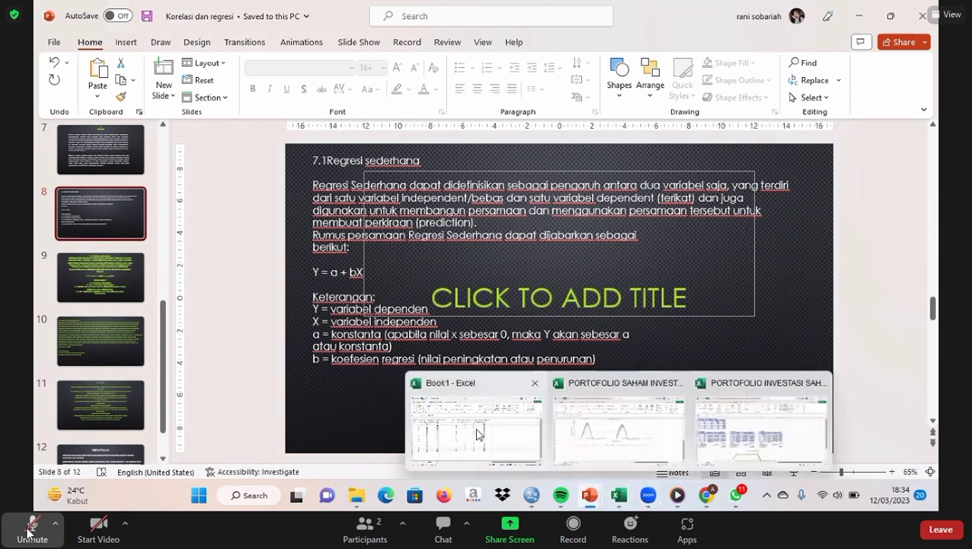
left_click(448, 404)
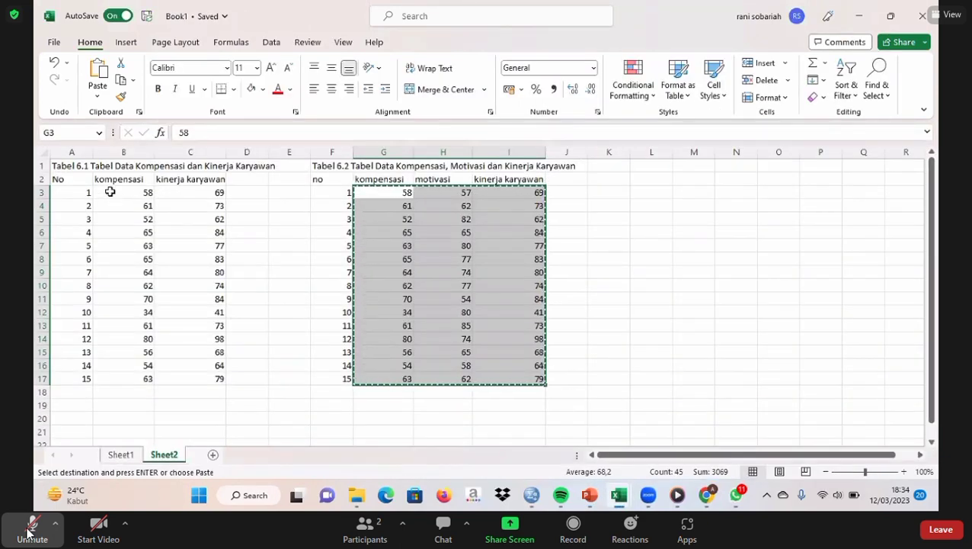
left_click(110, 192)
left_click_drag(134, 189, 187, 377)
key("ctrl+v")
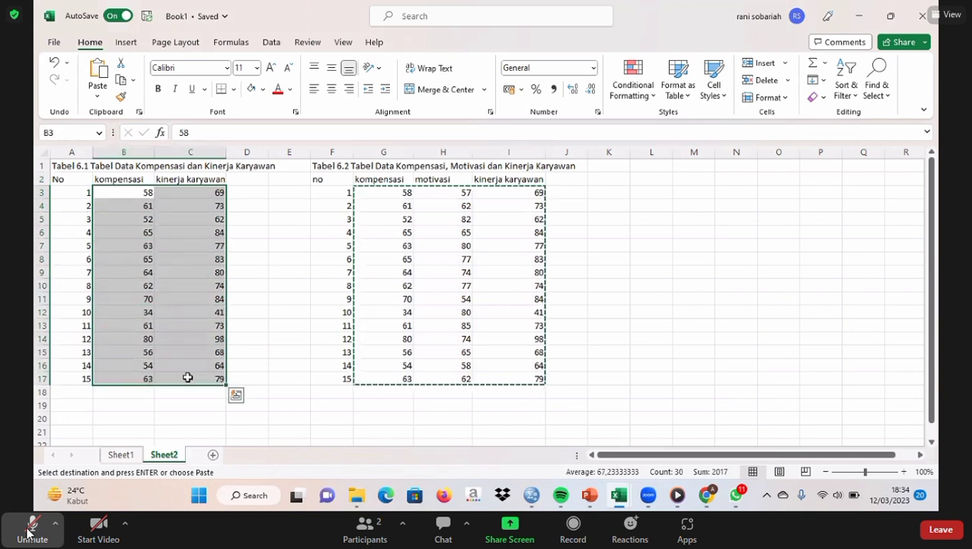
key("ctrl+c")
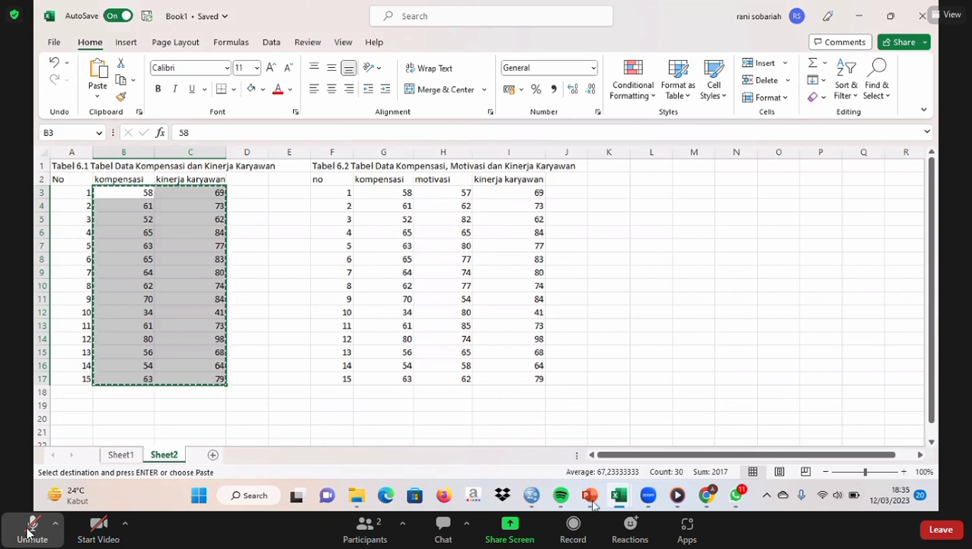
Switch to SPSS, create a new dataset and paste the copied values starting at the first row of the first column.
mouse_move(549, 505)
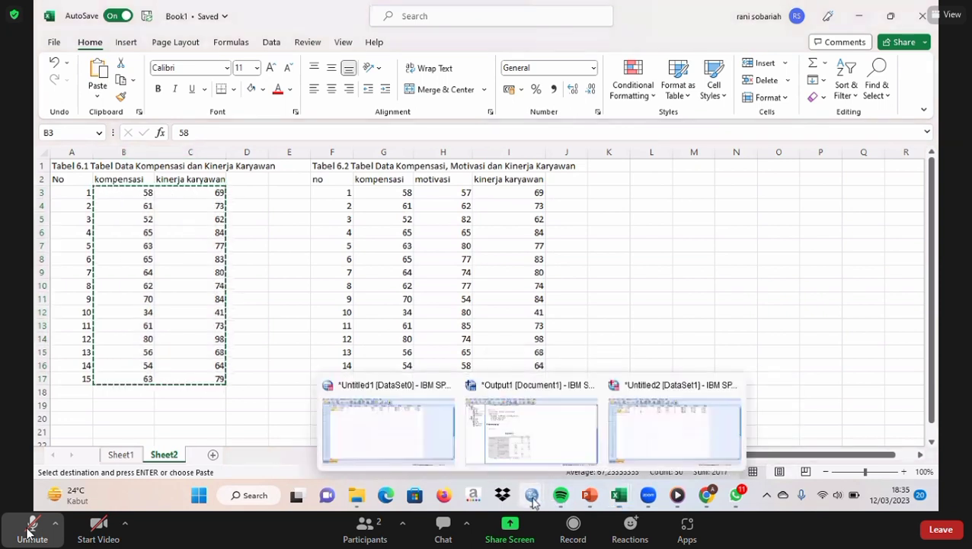
left_click(503, 409)
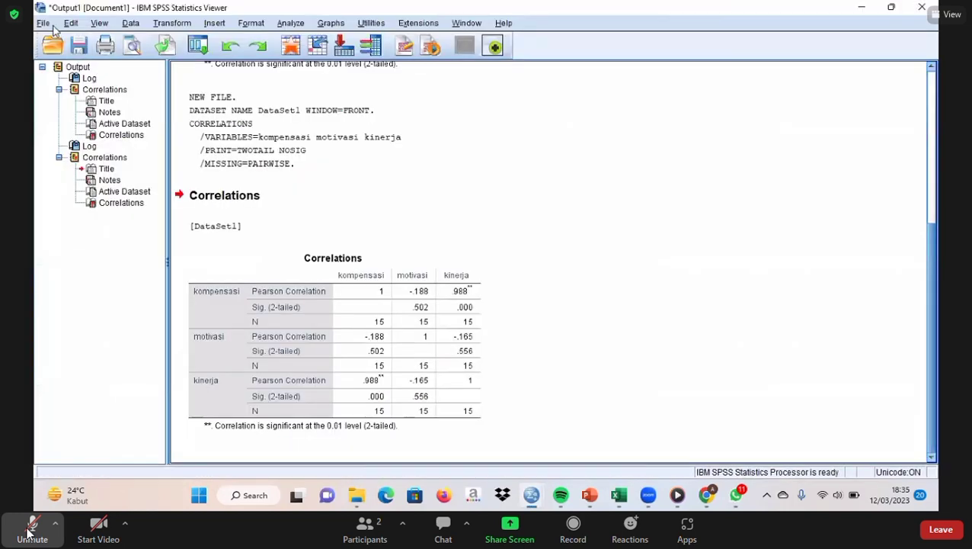
left_click(48, 24)
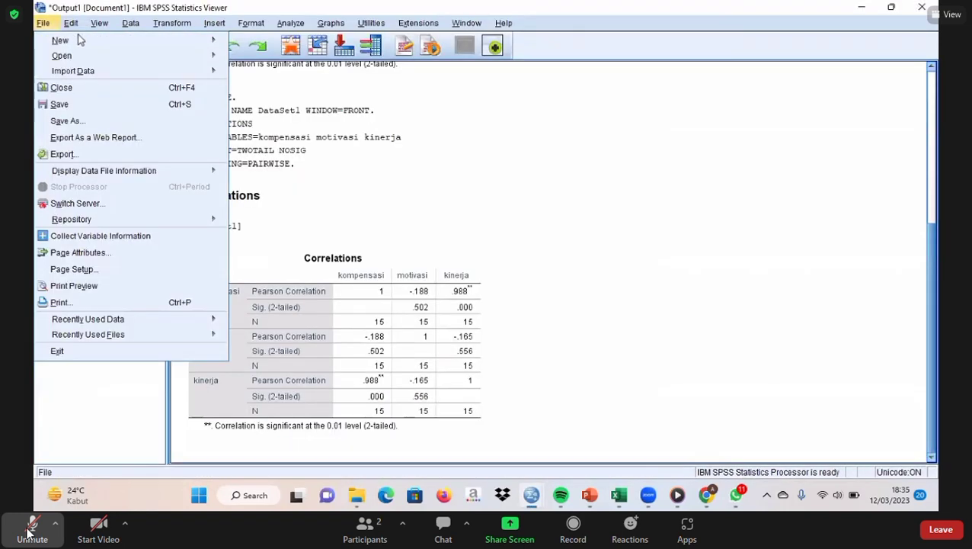
mouse_move(71, 24)
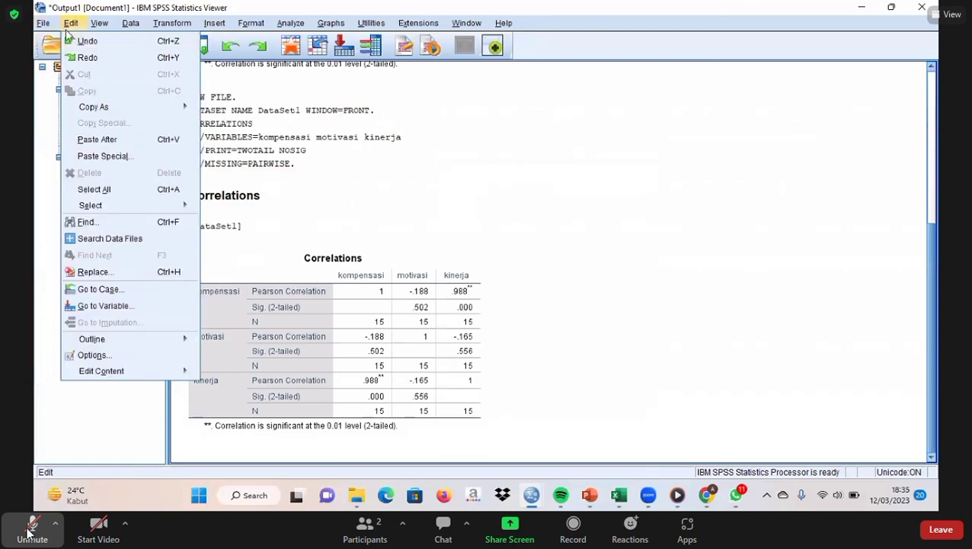
mouse_move(82, 41)
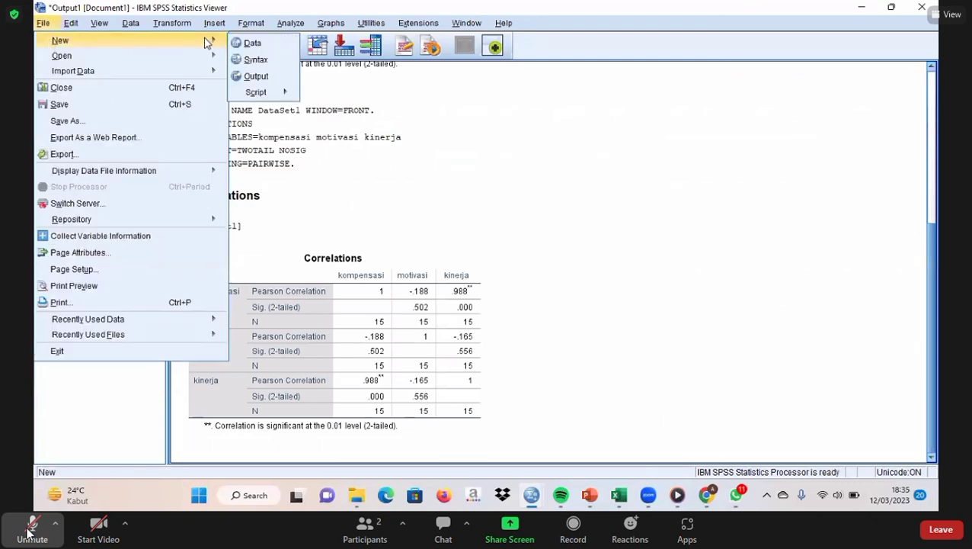
left_click(229, 44)
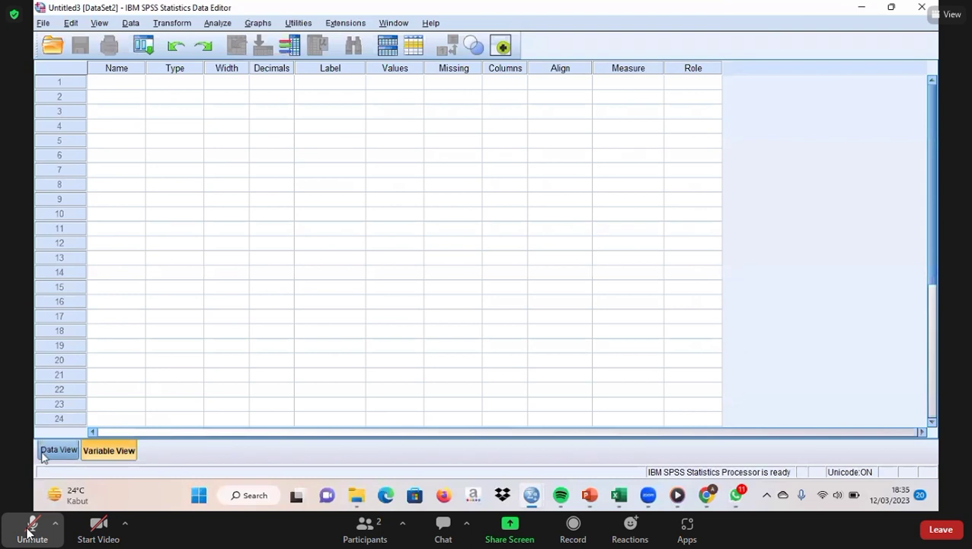
left_click(44, 455)
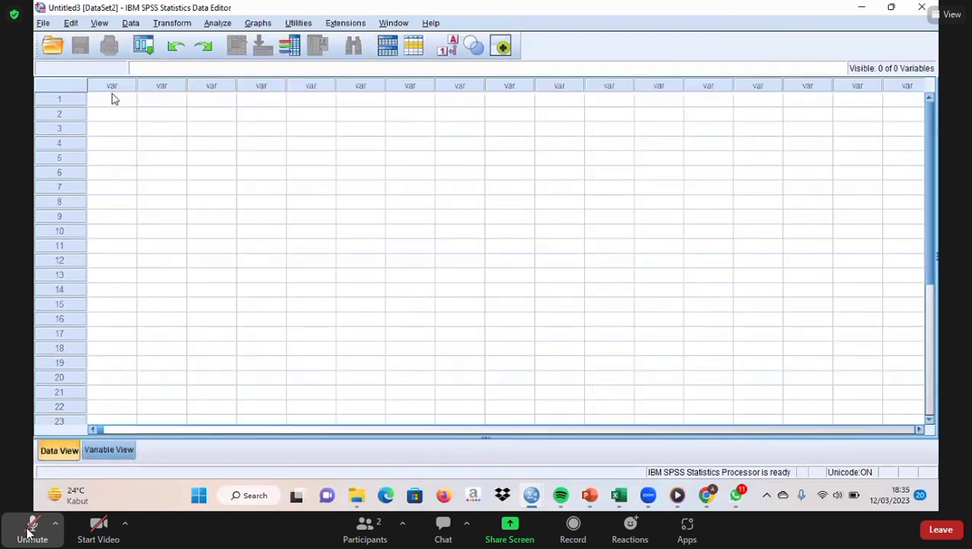
left_click(112, 98)
key("ctrl+v")
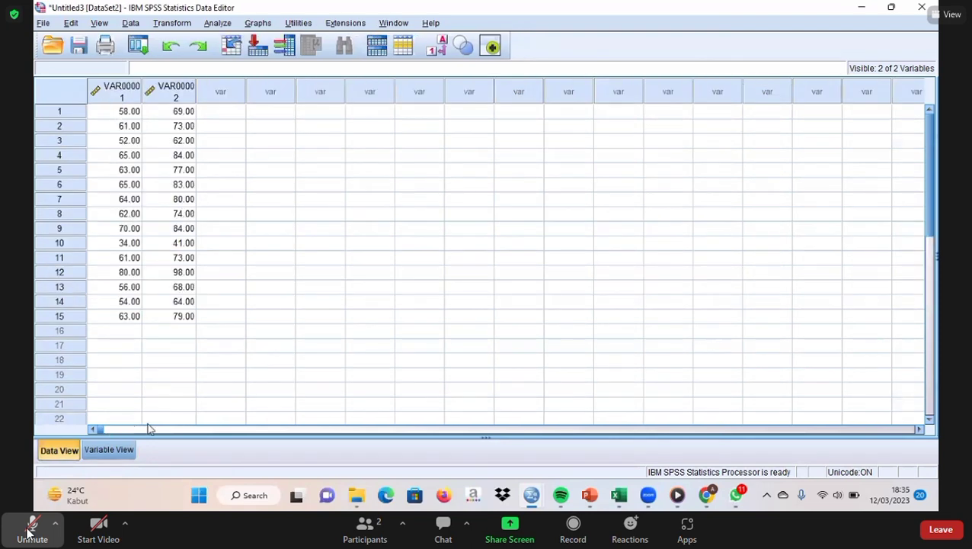
Rename the two pasted variables as kompensasi and kinerja, in that order.
left_click(118, 452)
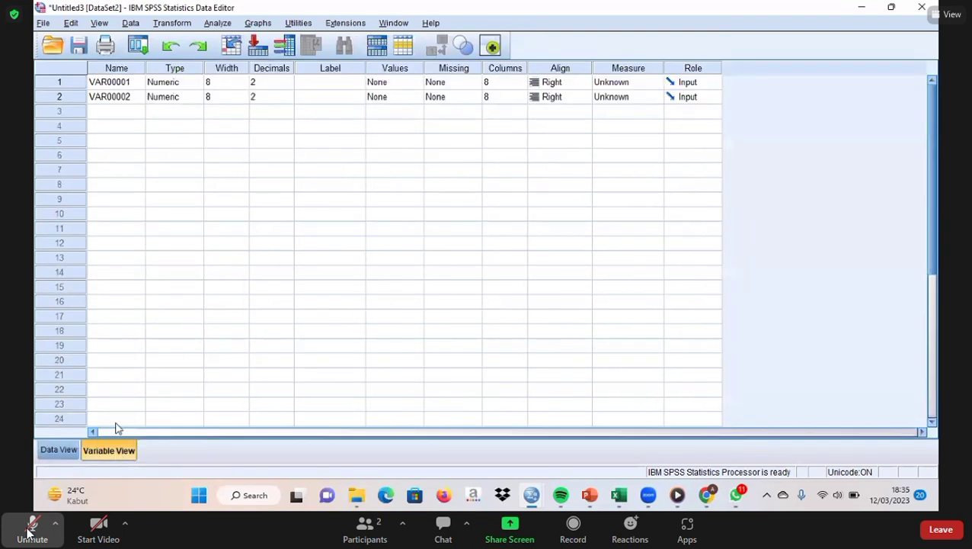
left_click(126, 85)
type("komp")
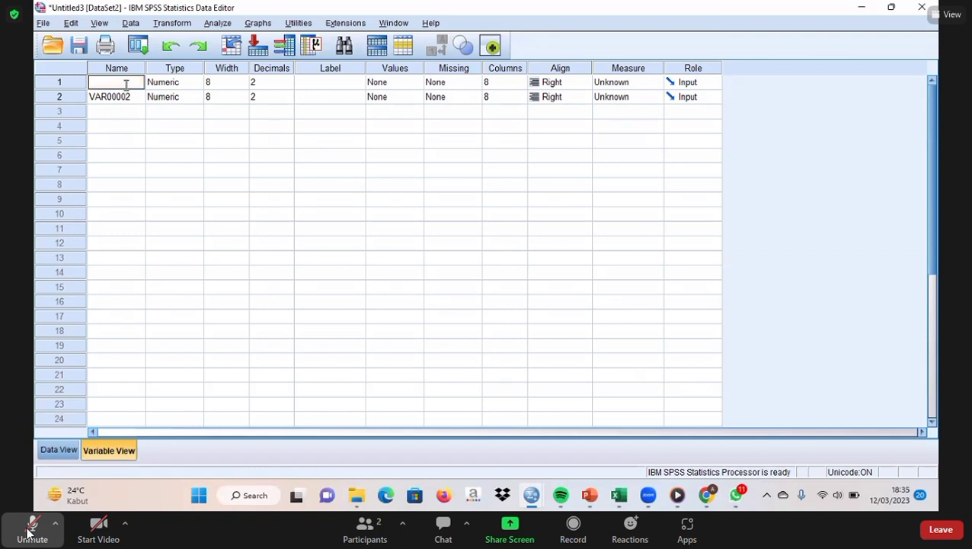
type("ensasi")
key("Return")
type("kine")
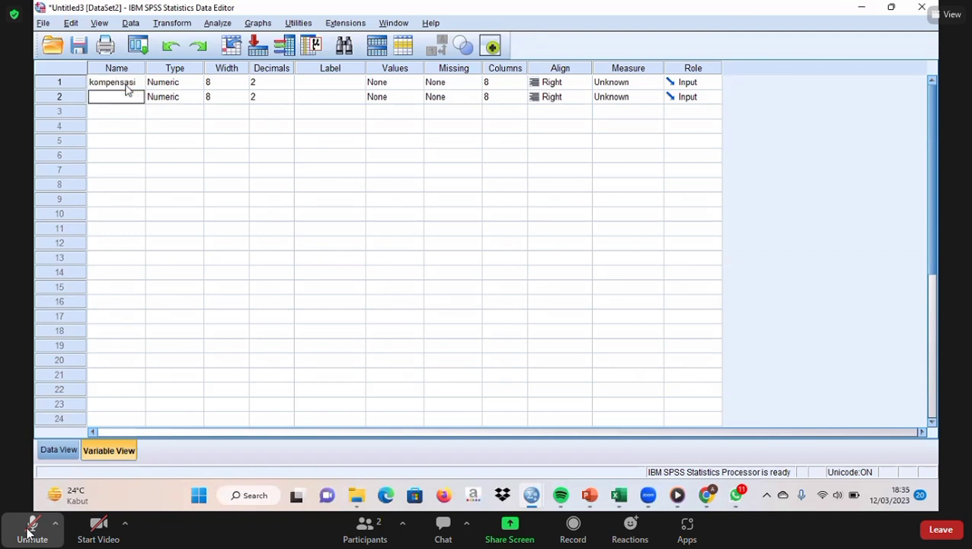
type("rja")
Run a linear regression with kinerja as the dependent variable and kompensasi as the independent variable, using the Enter method.
left_click(217, 24)
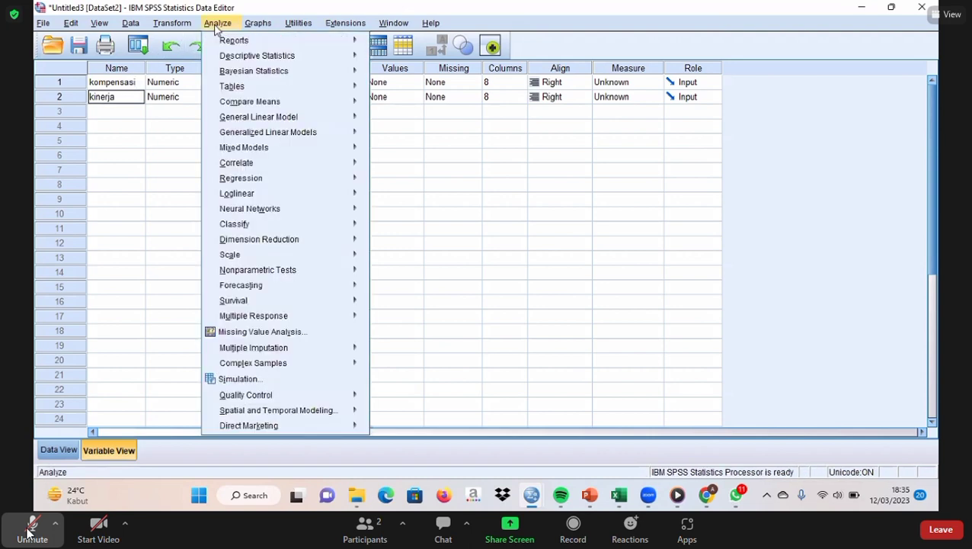
mouse_move(220, 179)
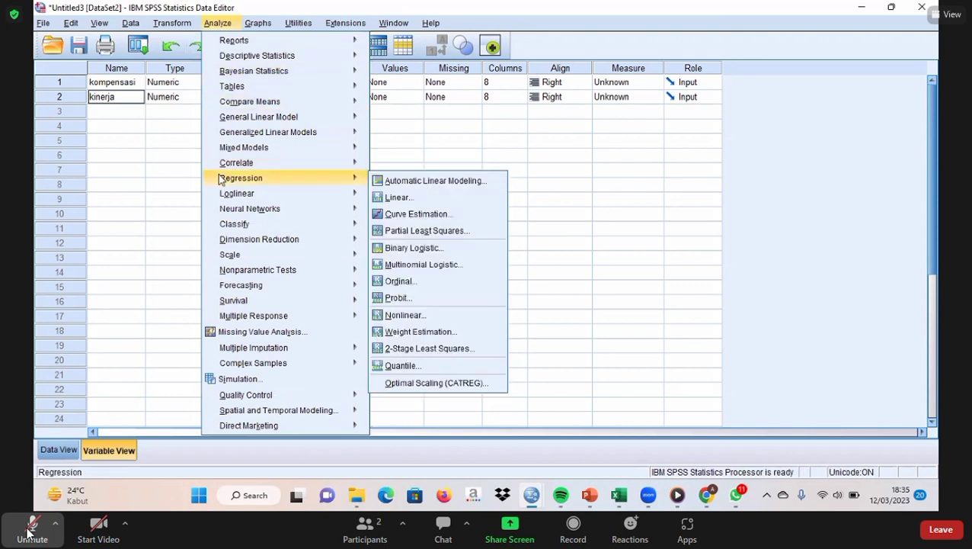
left_click(384, 199)
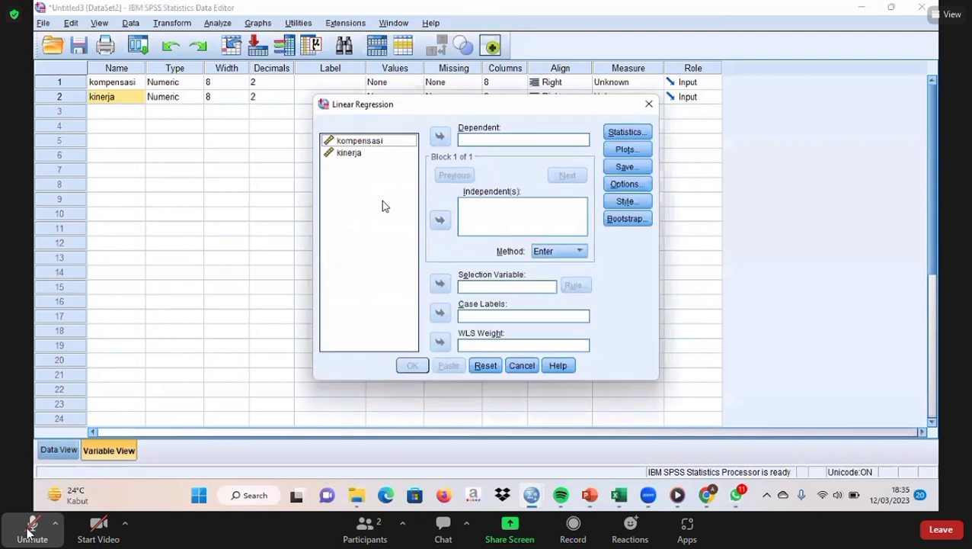
left_click(347, 154)
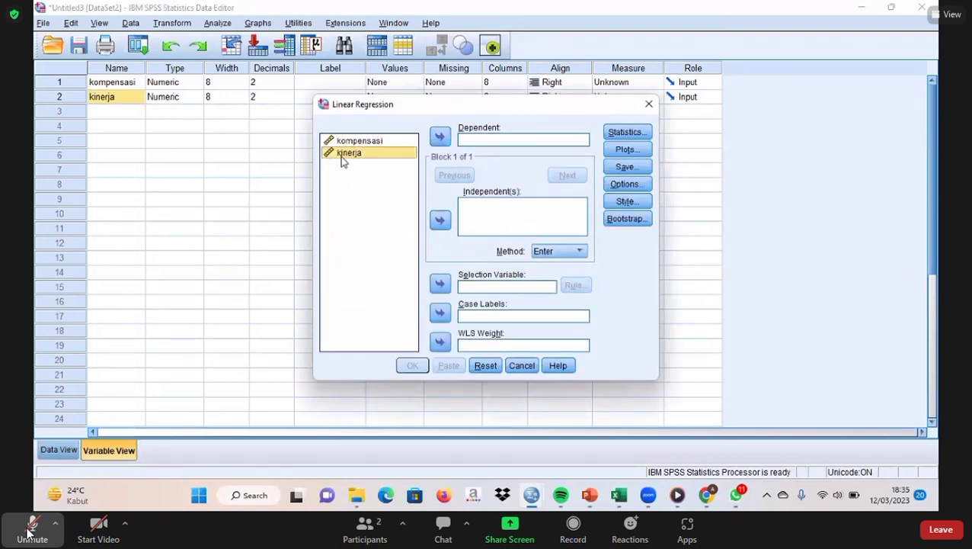
left_click(441, 136)
left_click(400, 141)
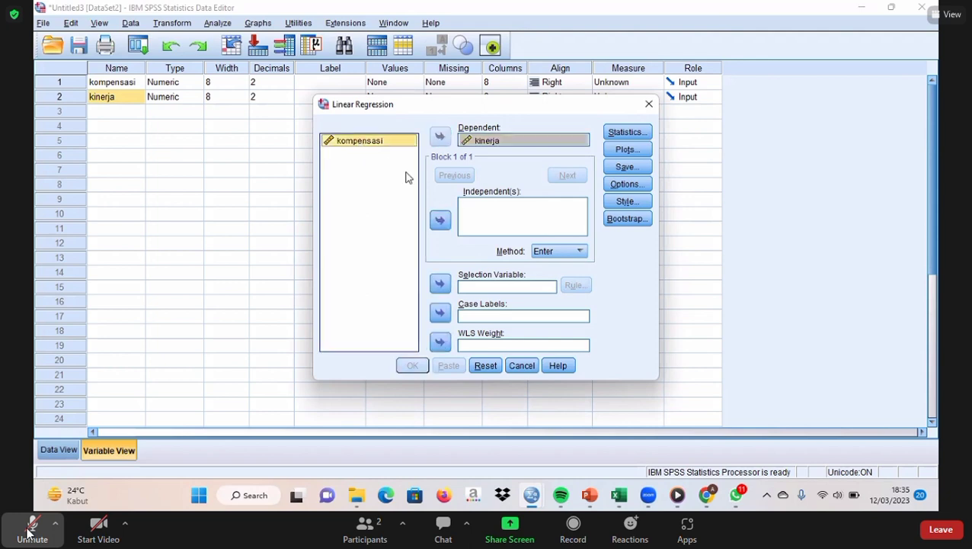
left_click(439, 220)
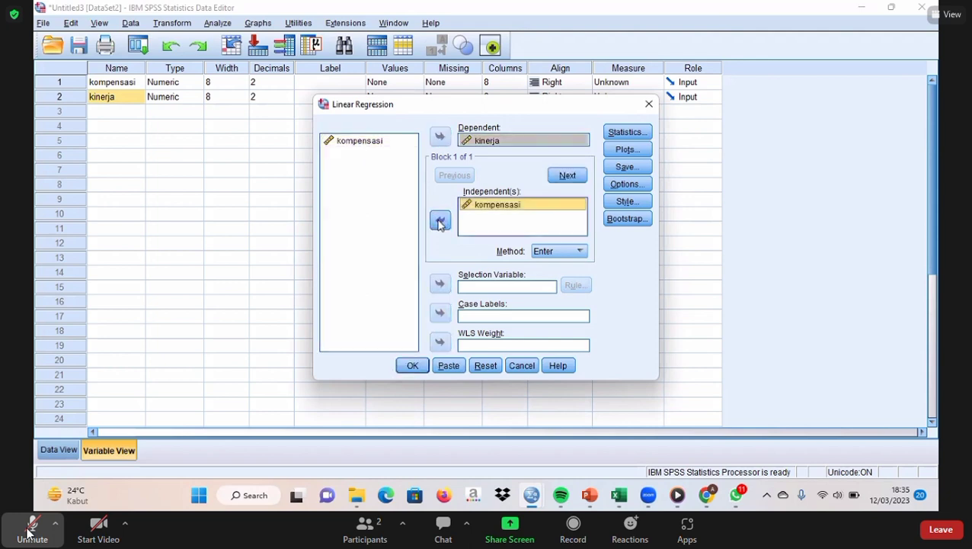
left_click(409, 367)
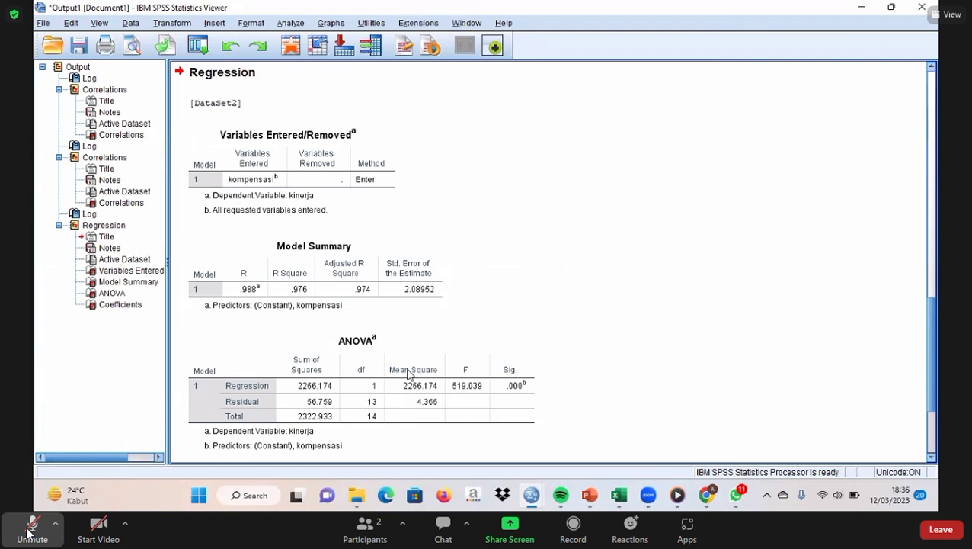
Examine the Variables Entered/Removed, Model Summary, ANOVA and Coefficients tables in the output of the kompensasi and kinerja regression.
scroll(407, 358, "down", 2)
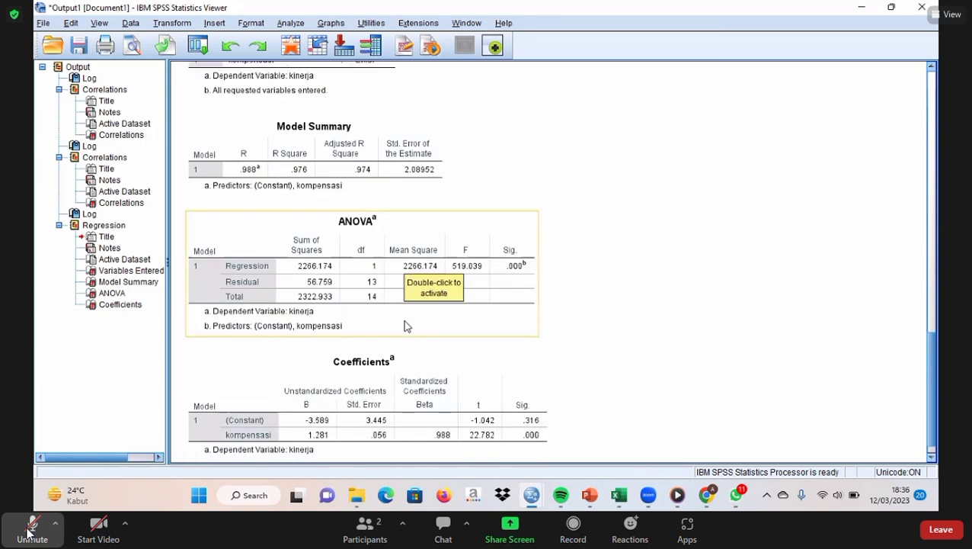
scroll(404, 323, "up", 3)
scroll(406, 326, "down", 4)
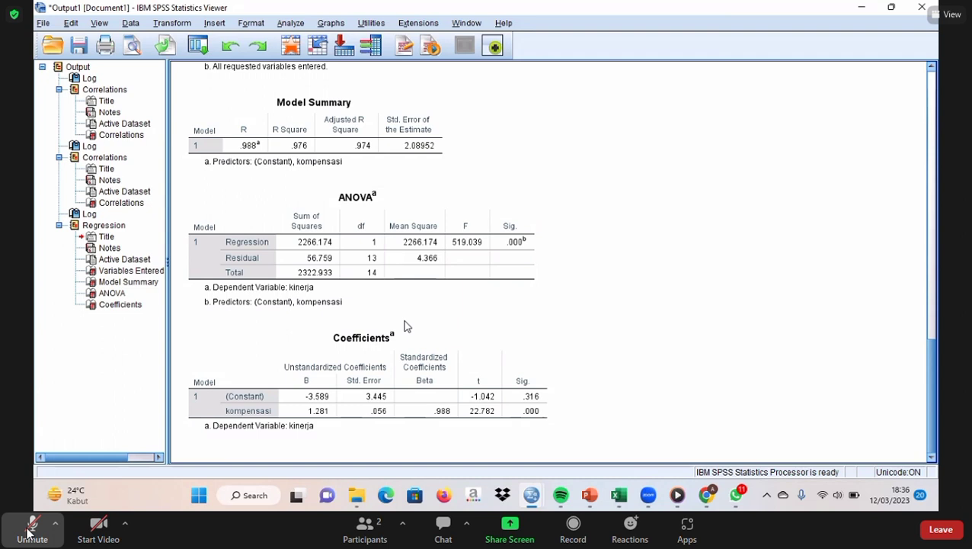
left_click(405, 326)
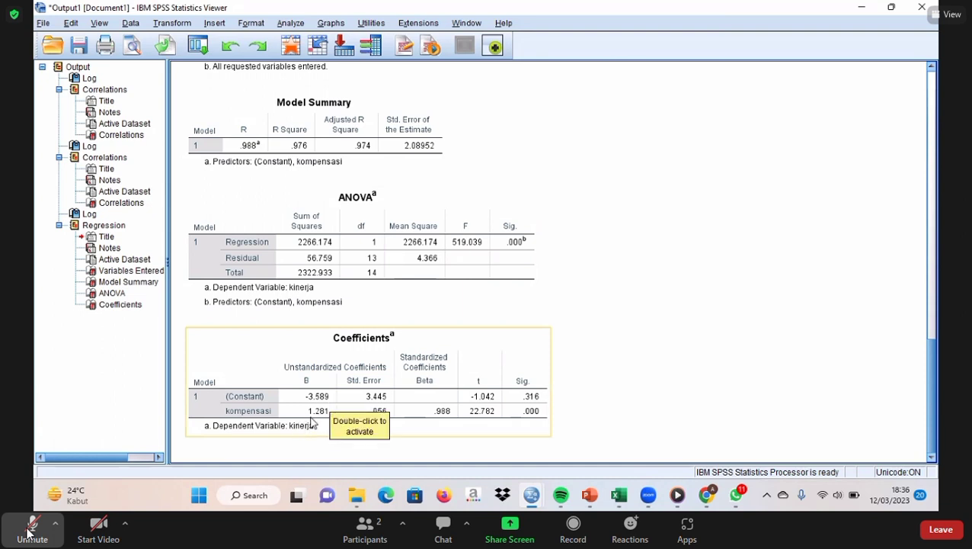
left_click(610, 400)
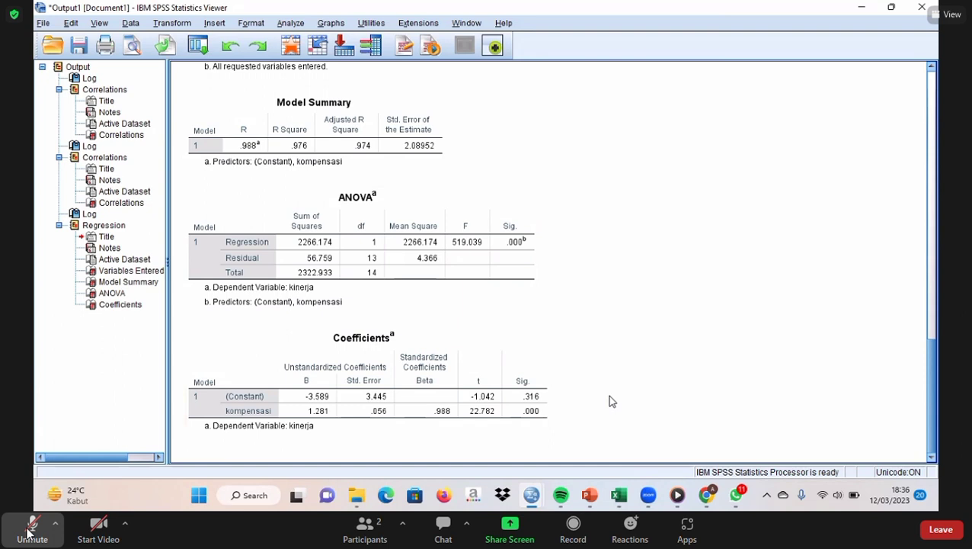
left_click(455, 410)
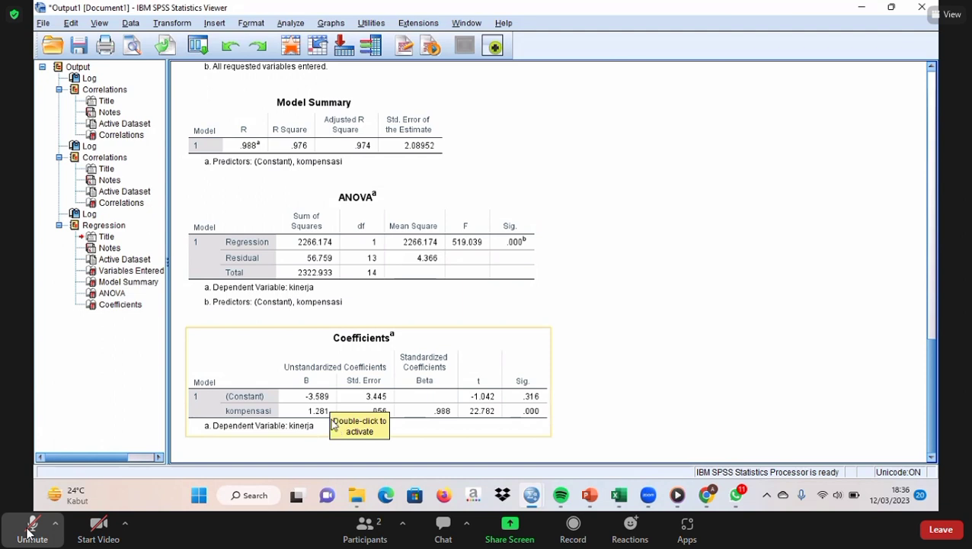
left_click(662, 421)
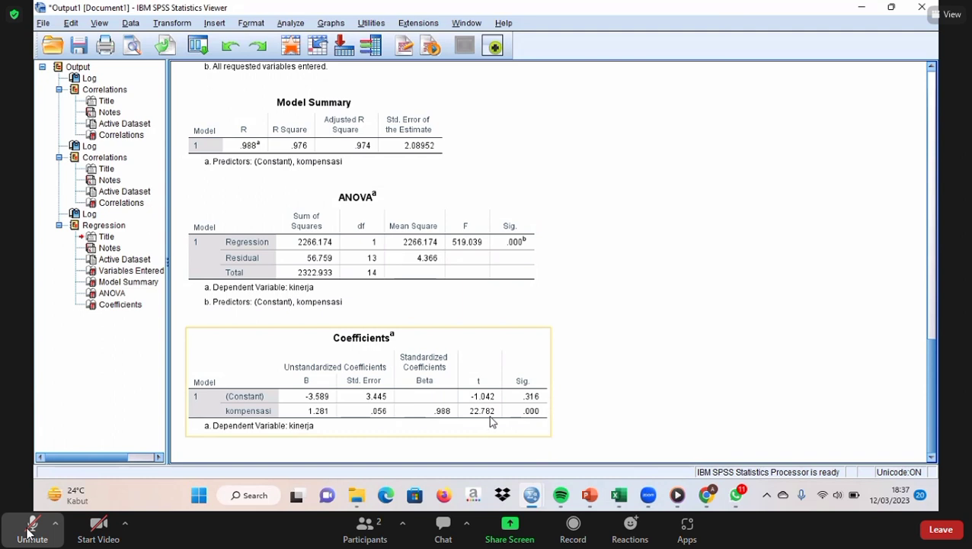
left_click(421, 276)
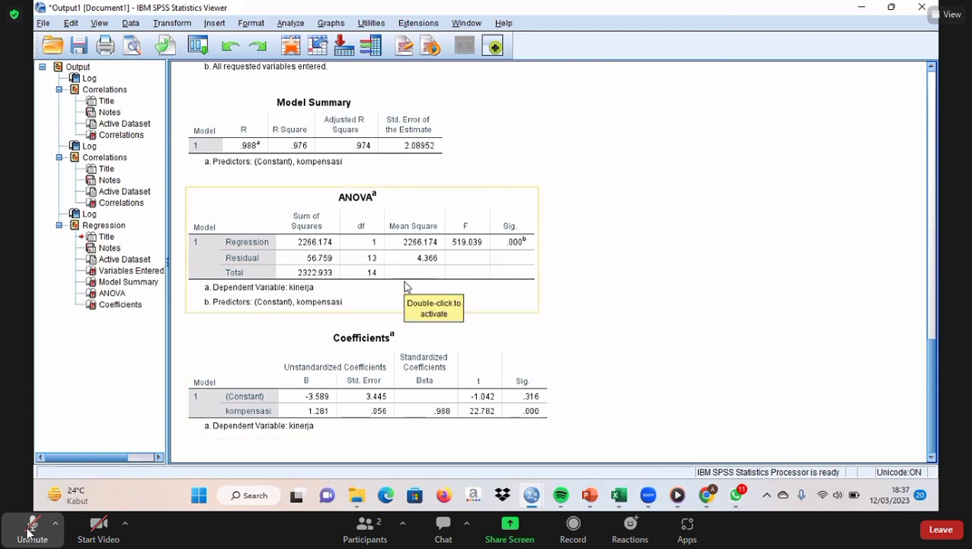
left_click(625, 332)
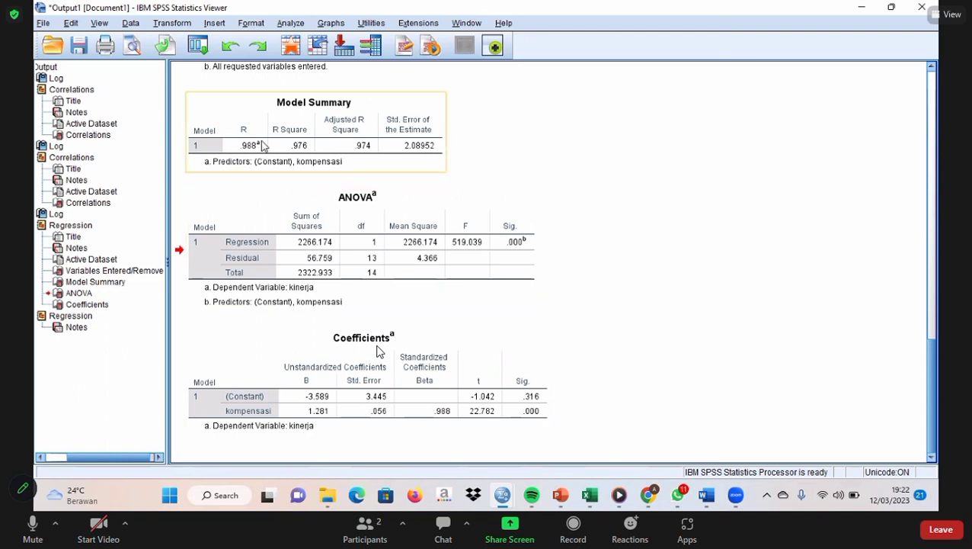
left_click(33, 522)
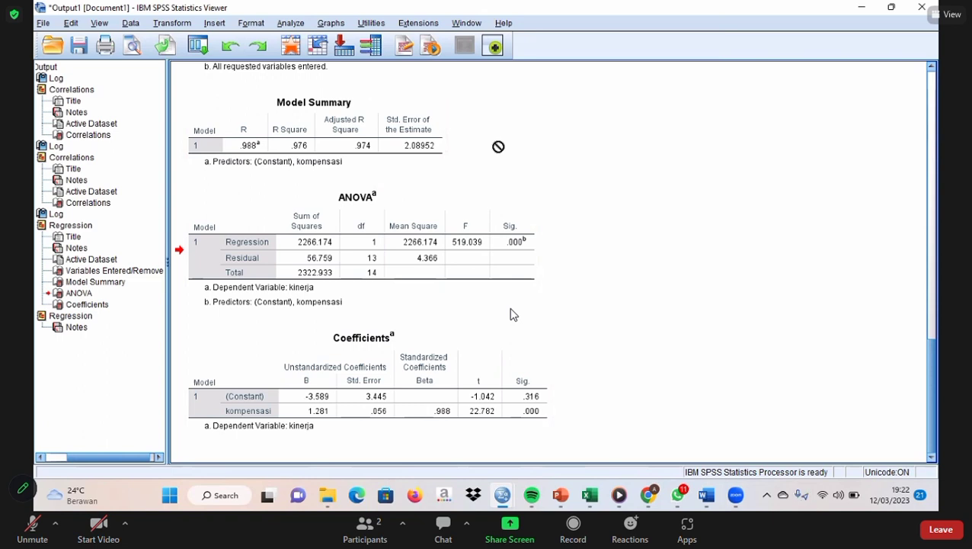
left_click(268, 169)
left_click(239, 222)
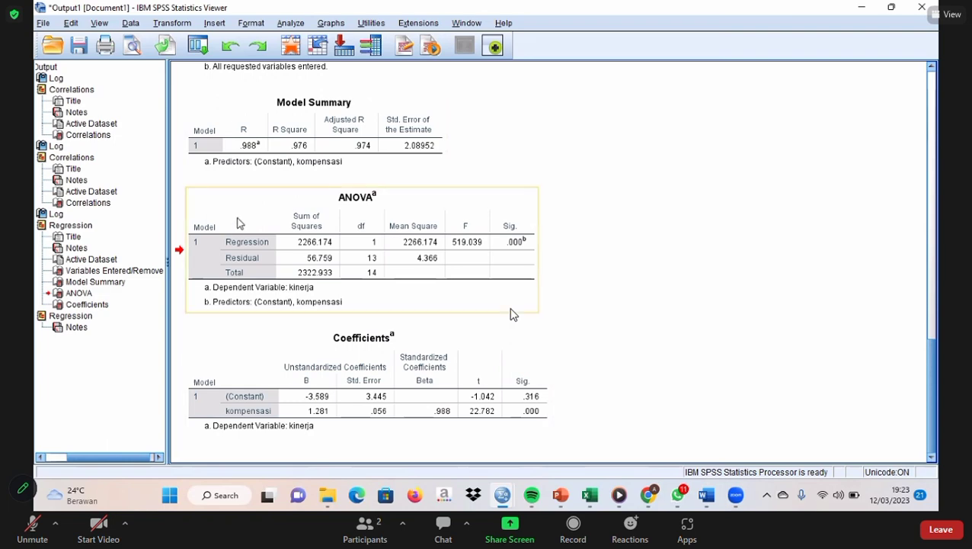
scroll(513, 314, "up", 5)
scroll(513, 314, "down", 5)
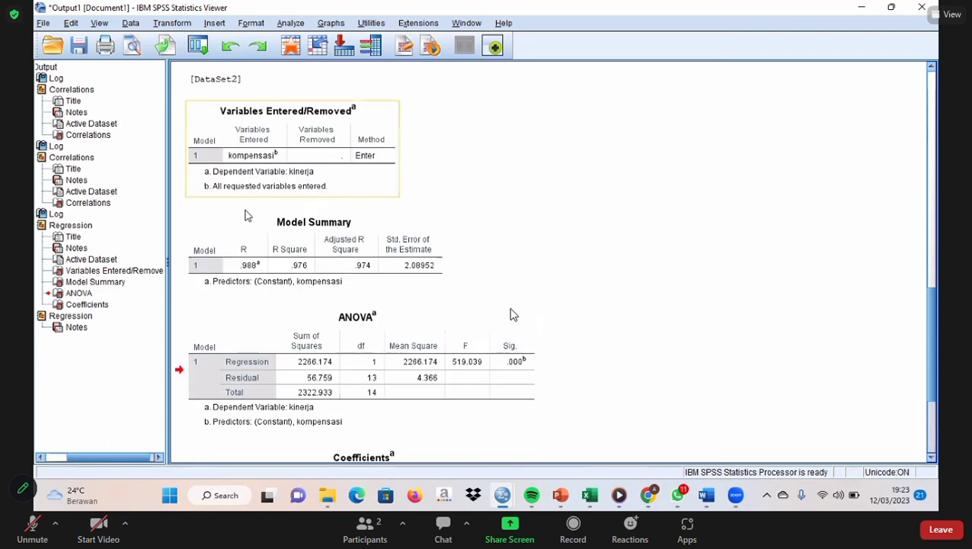
left_click(197, 170)
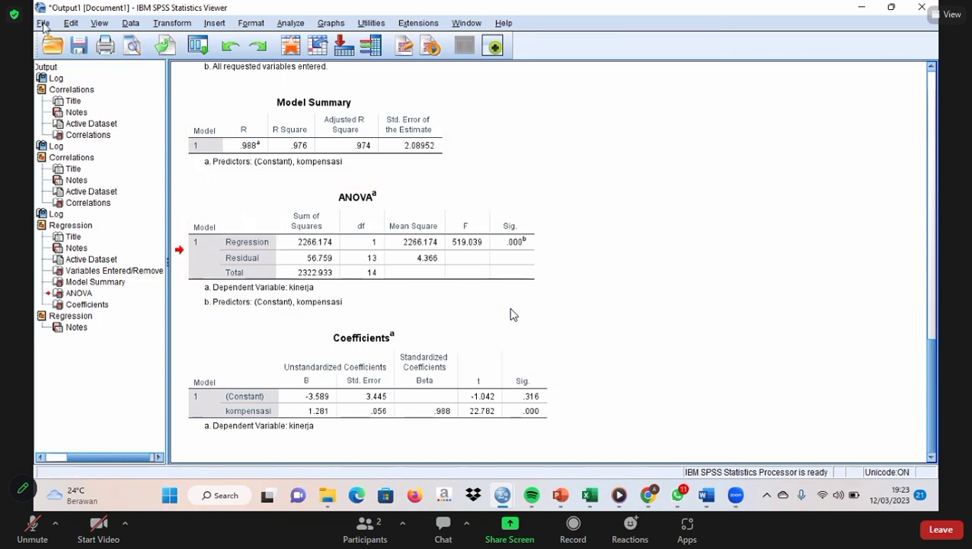
Create a new, empty dataset for the multiple regression data.
left_click(42, 23)
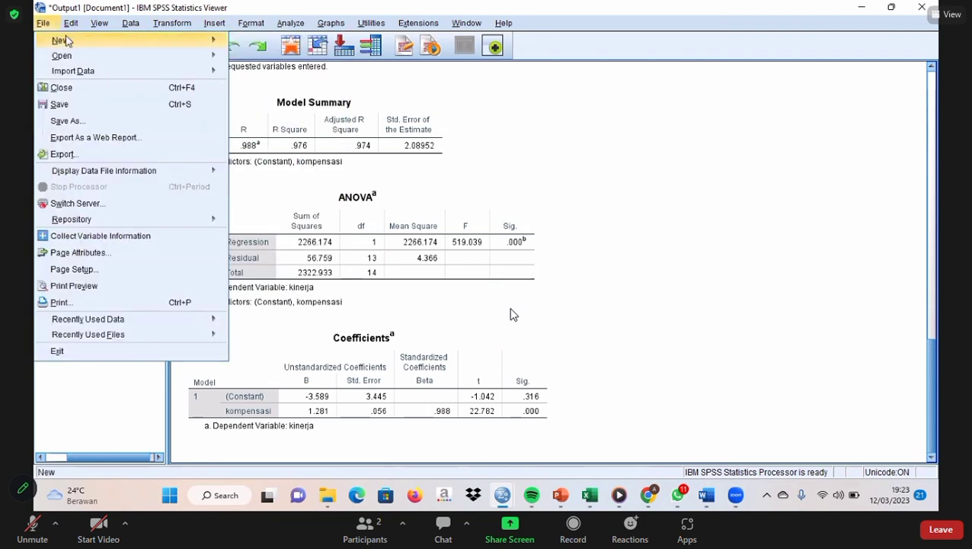
mouse_move(183, 38)
left_click(230, 40)
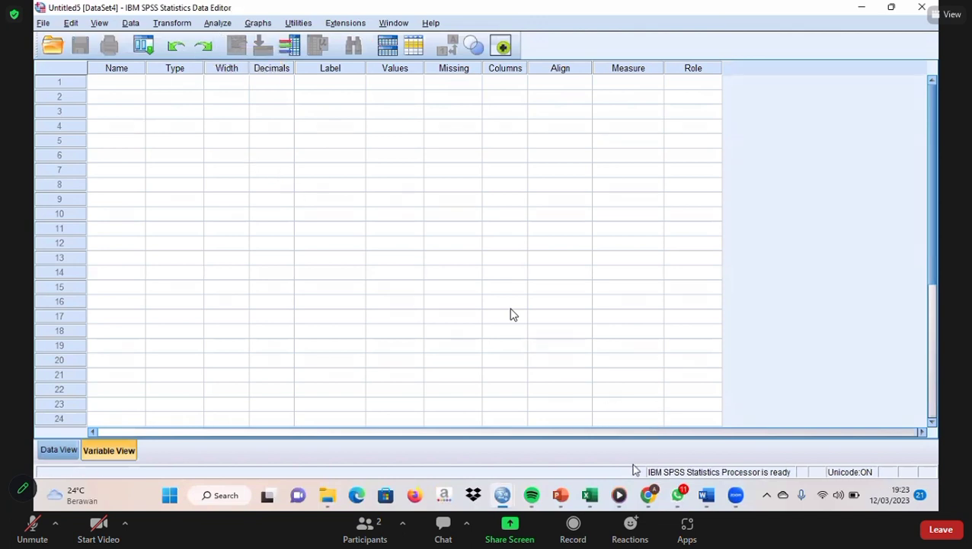
Switch to the Book1 workbook in Excel and copy the kompensasi, motivasi and kinerja karyawan values of Tabel 6.2, cells G3:I17.
mouse_move(589, 493)
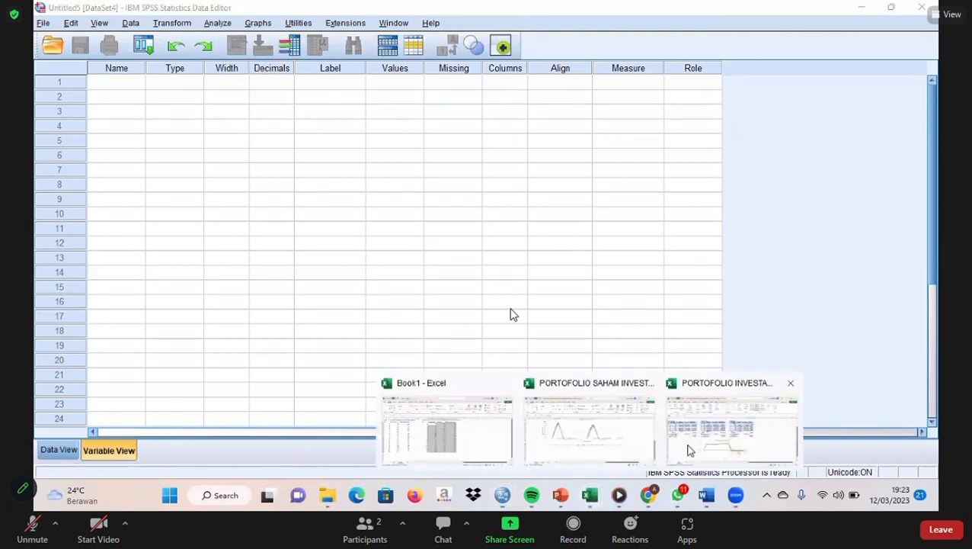
left_click(480, 432)
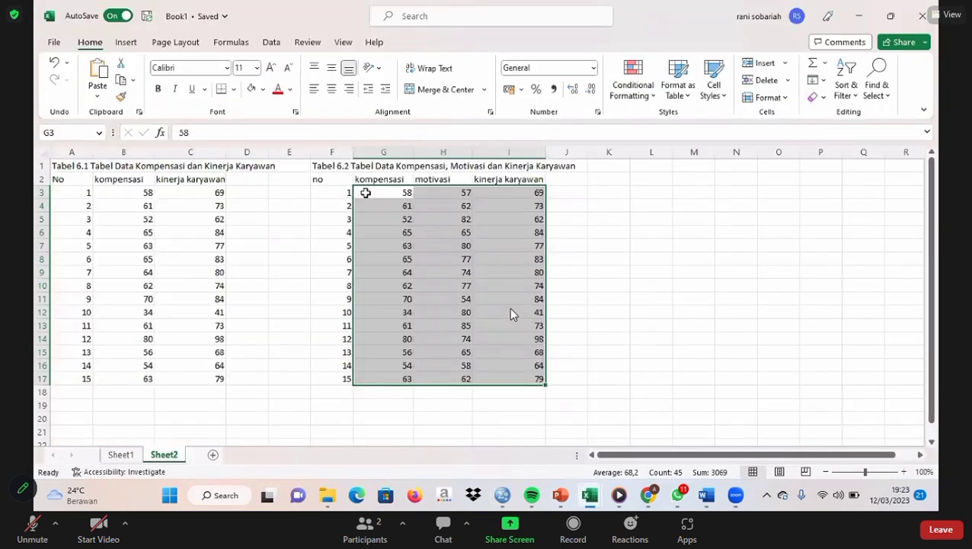
left_click_drag(366, 193, 538, 376)
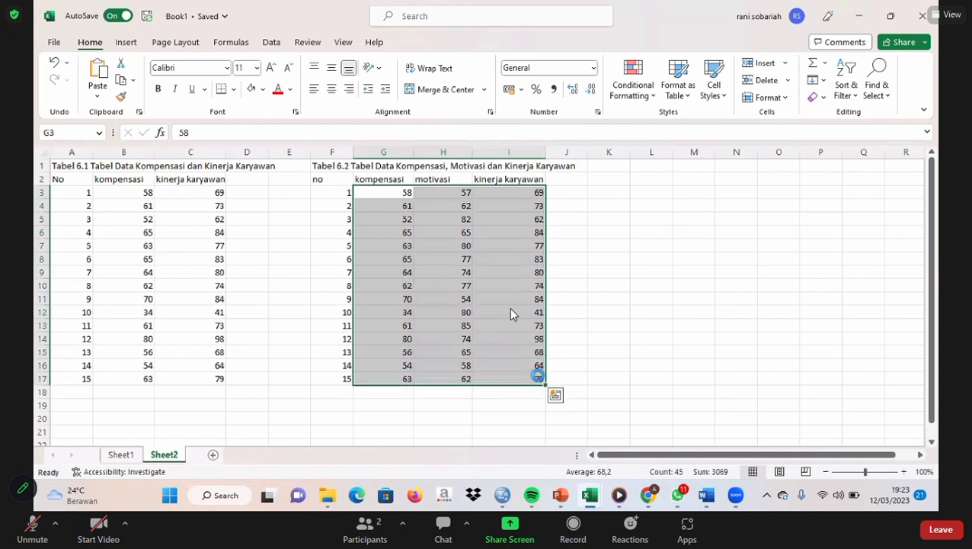
key("ctrl+c")
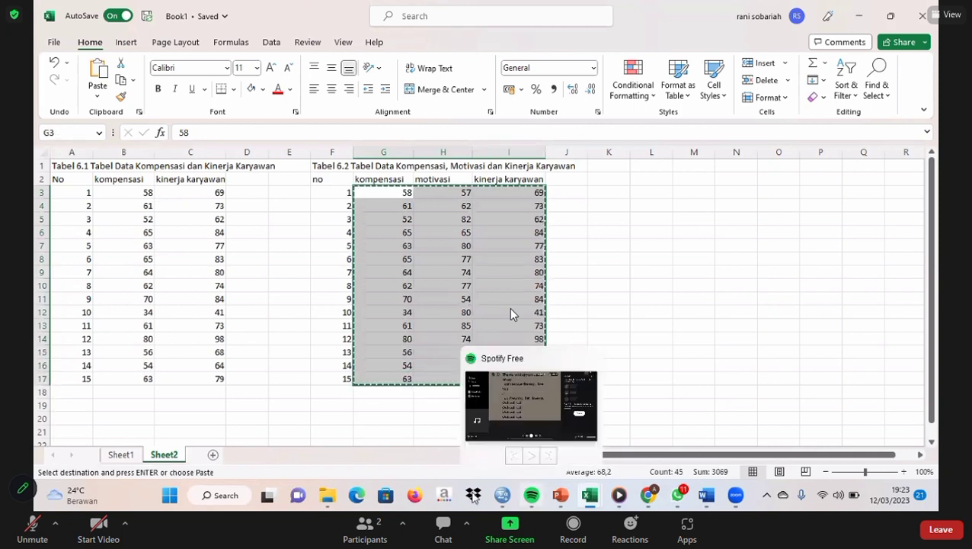
Switch back to the new empty SPSS dataset and paste the copied values starting at the first row of the first column.
mouse_move(502, 495)
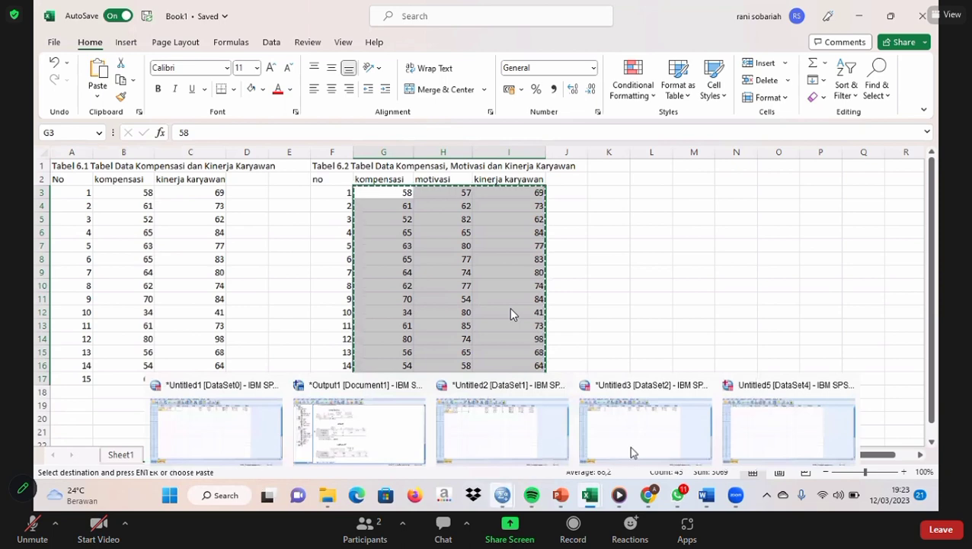
left_click(736, 417)
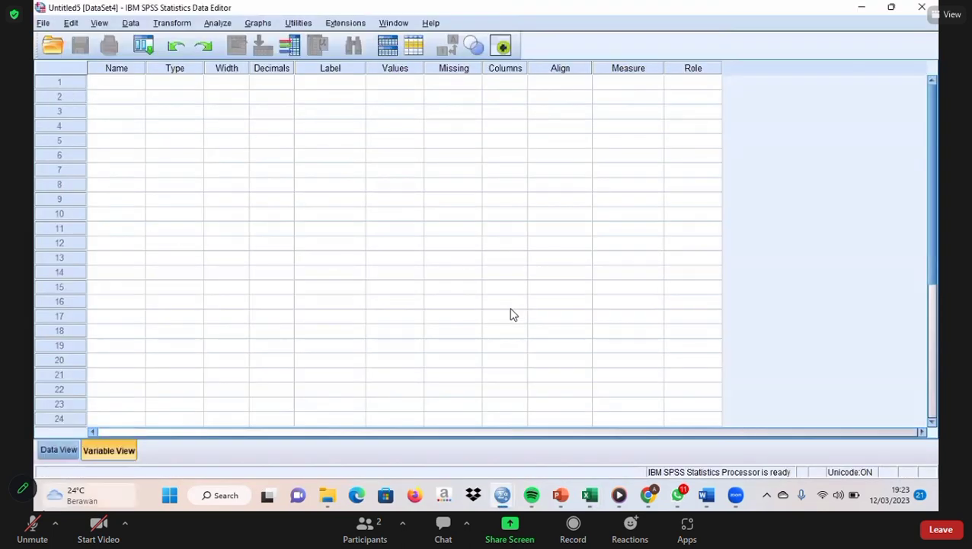
left_click(59, 449)
left_click(104, 98)
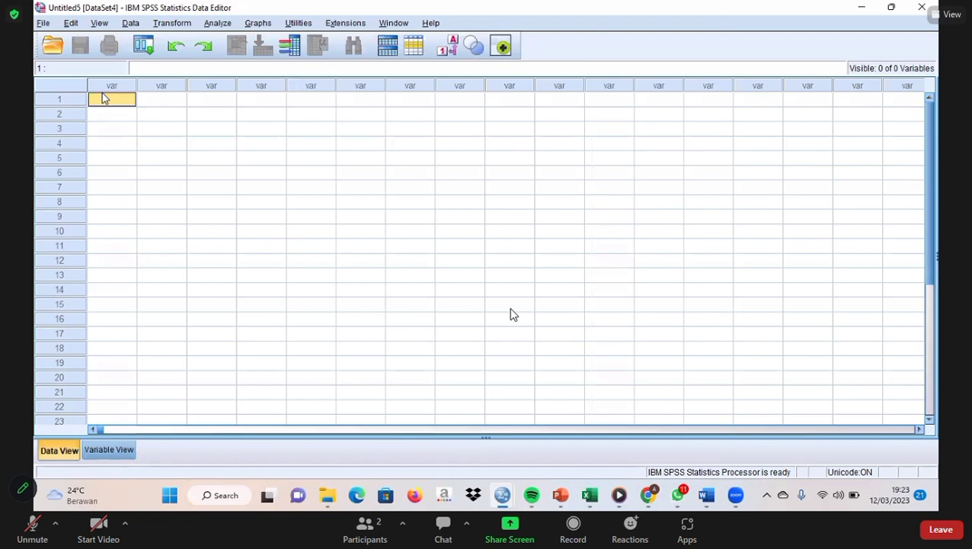
key("ctrl+v")
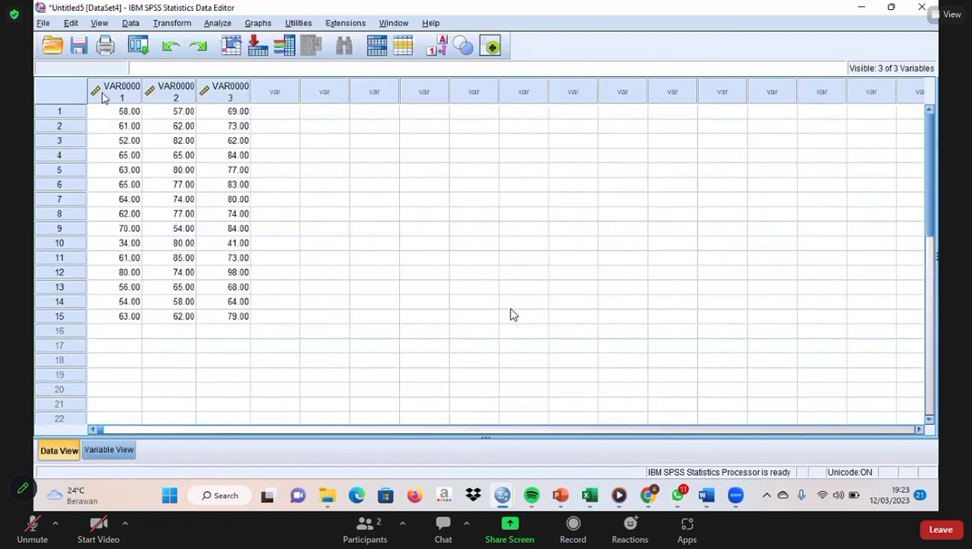
Rename the three pasted variables as kompensasi, motivasi and kinerja, in that order.
left_click(108, 450)
left_click(92, 82)
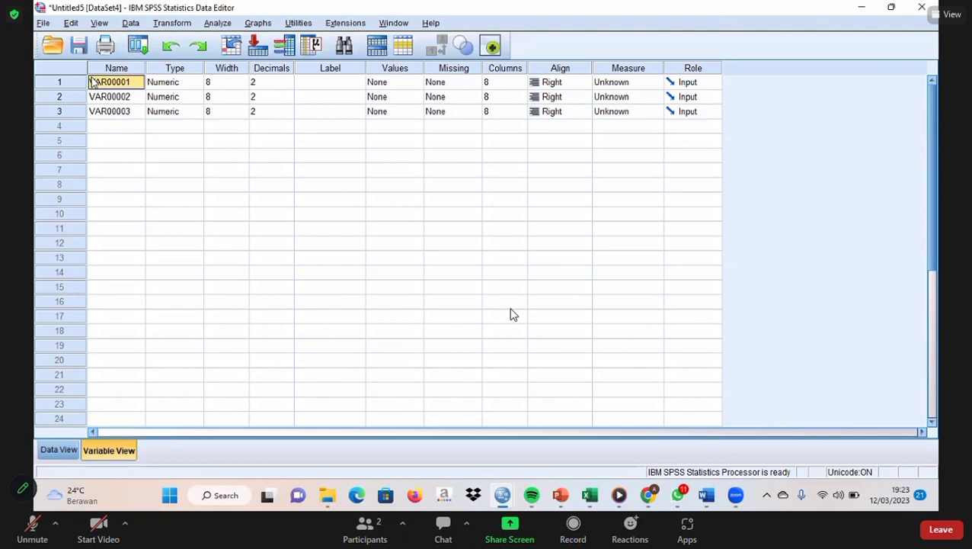
key("BackSpace")
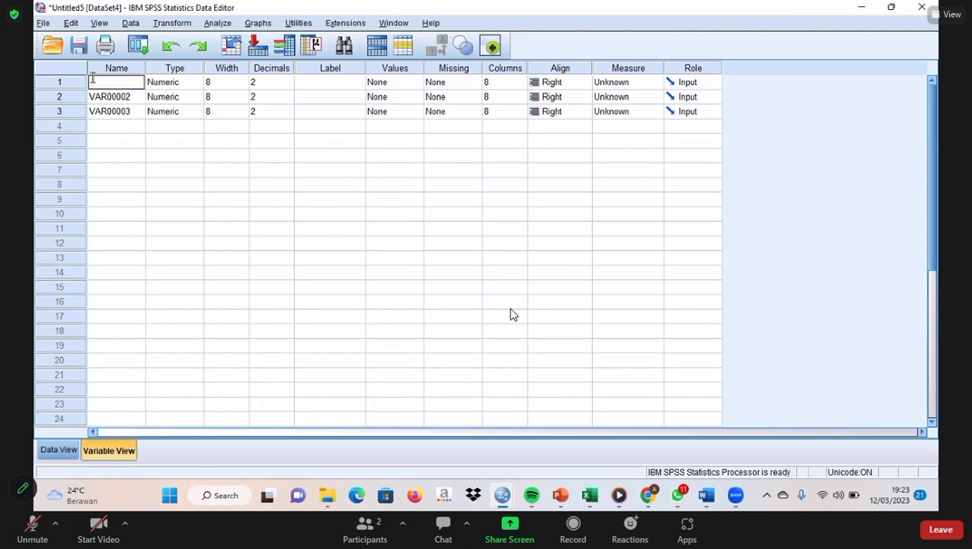
type("Kompensasi")
key("Return")
key("BackSpace")
type("mo")
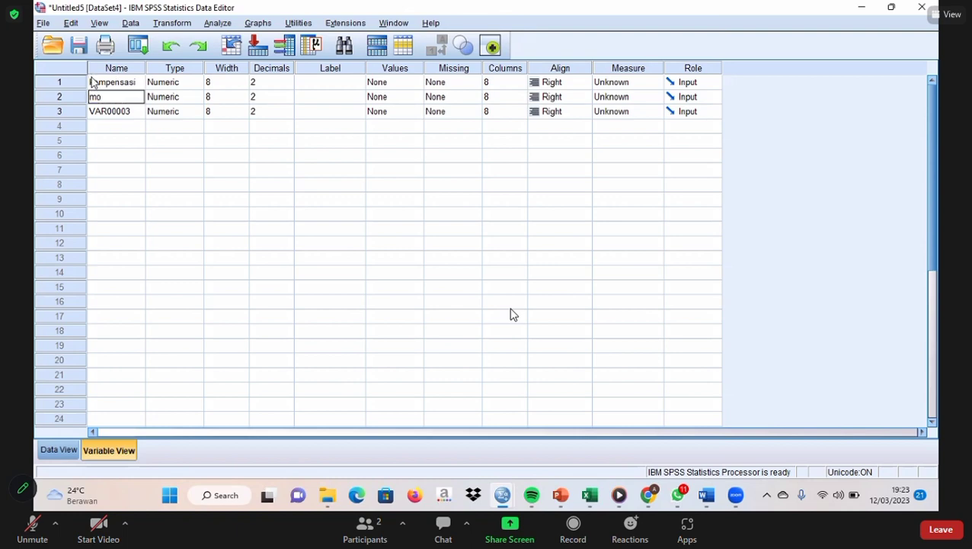
type("tivasi")
key("Return")
key("BackSpace")
type("kinerja")
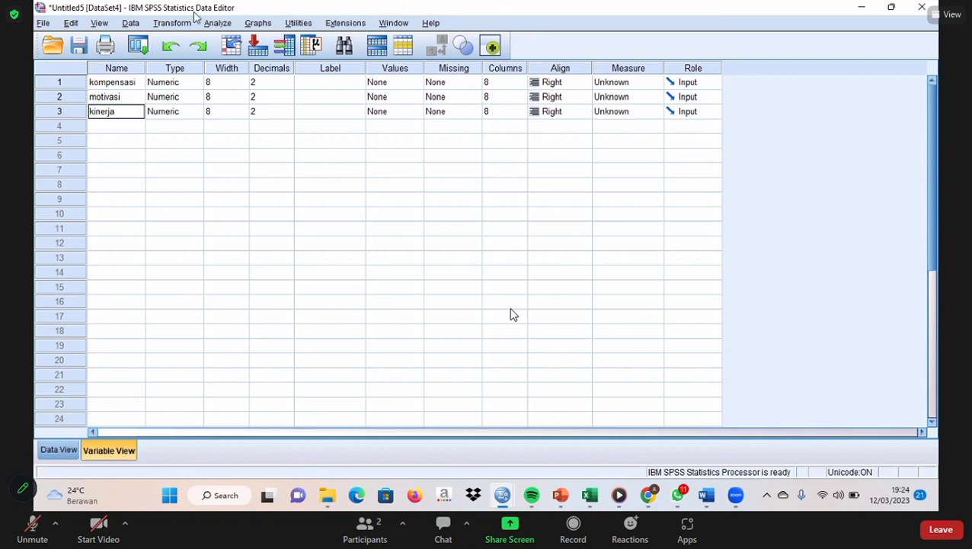
Run a linear regression with kinerja as the dependent variable and kompensasi and motivasi as independent variables, using the Enter method.
left_click(212, 26)
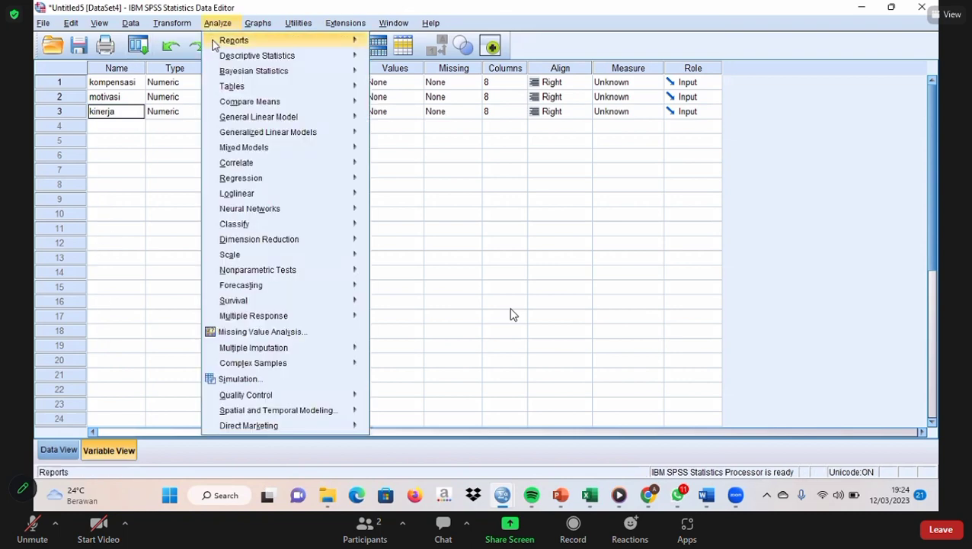
mouse_move(241, 179)
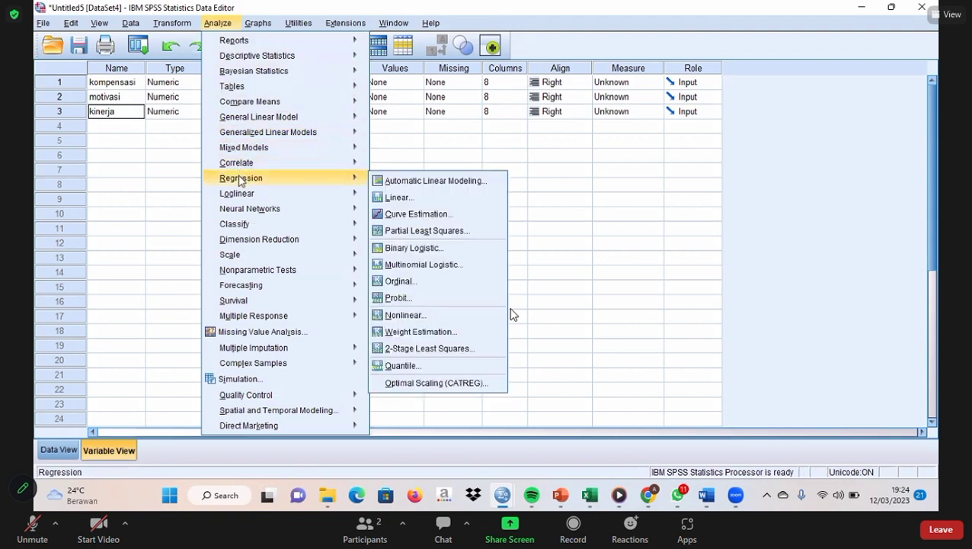
left_click(396, 198)
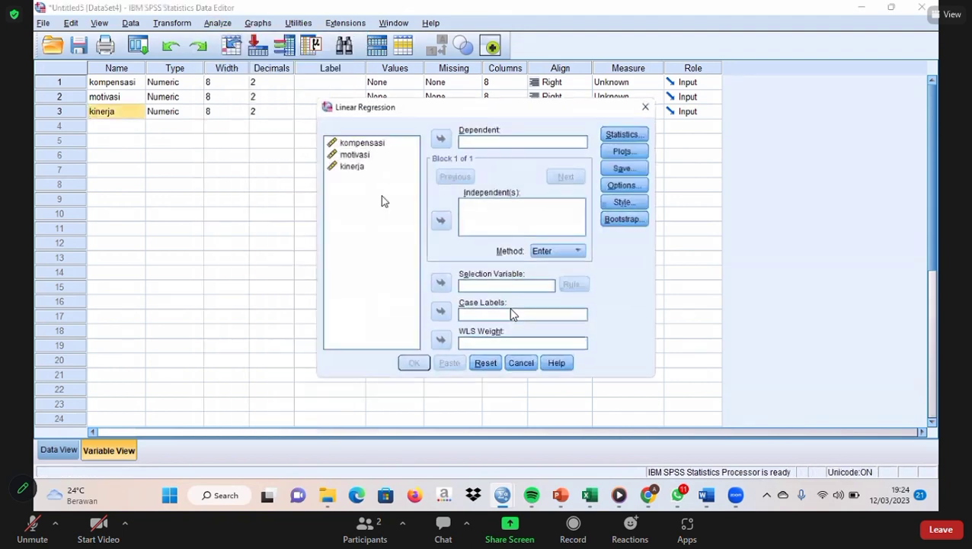
left_click(347, 165)
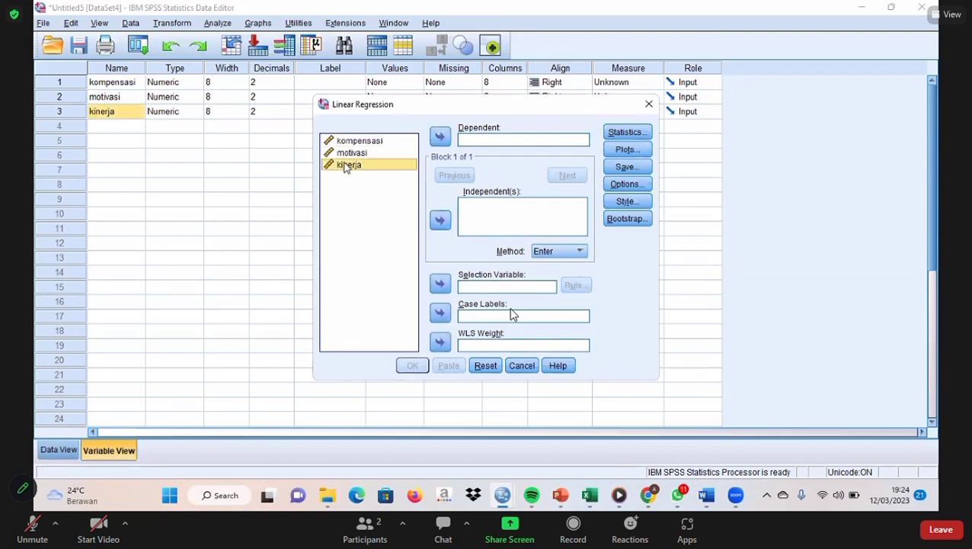
left_click(440, 137)
left_click(370, 142)
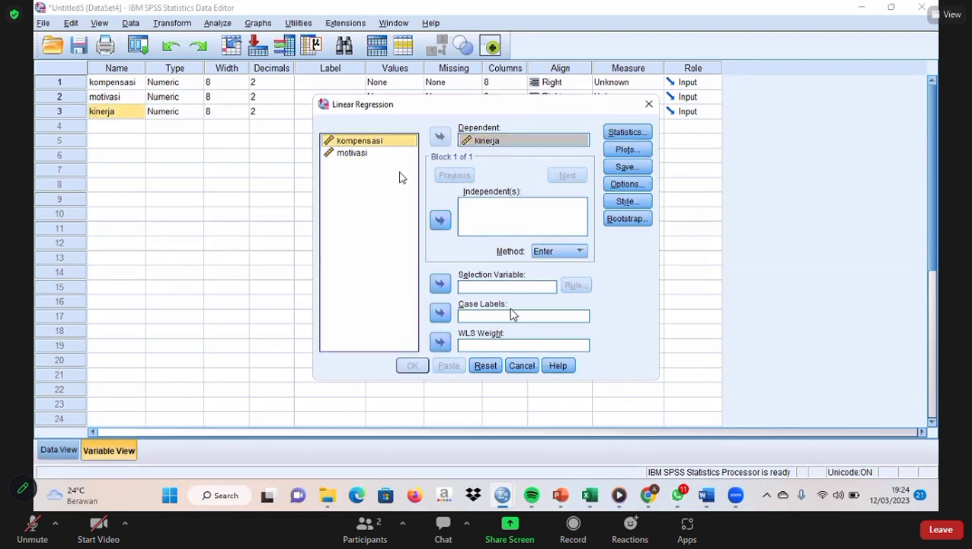
left_click(440, 219)
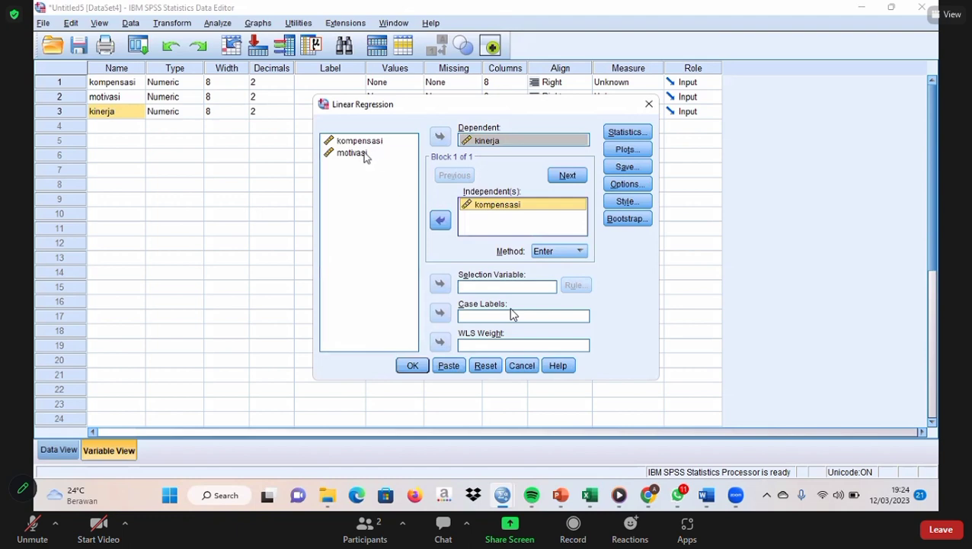
left_click(363, 154)
left_click(439, 219)
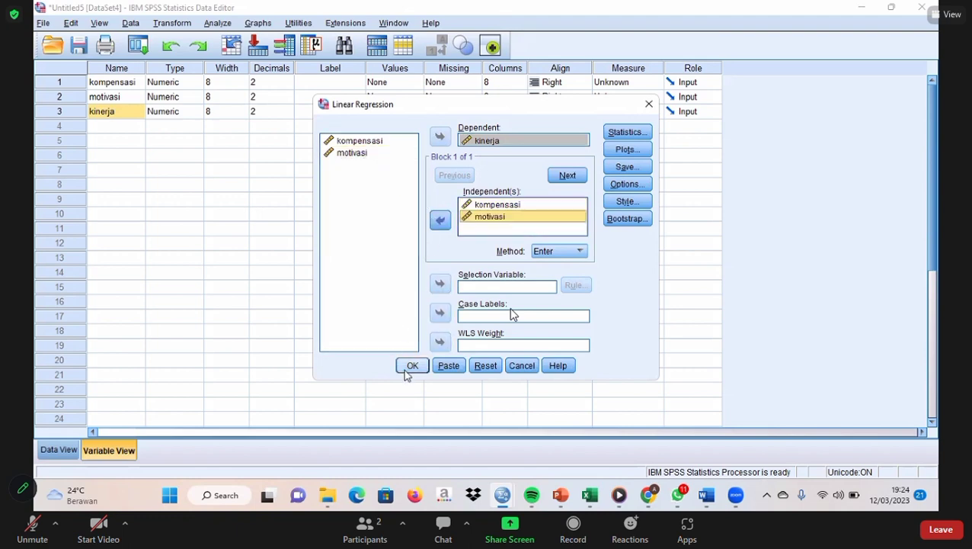
left_click(408, 369)
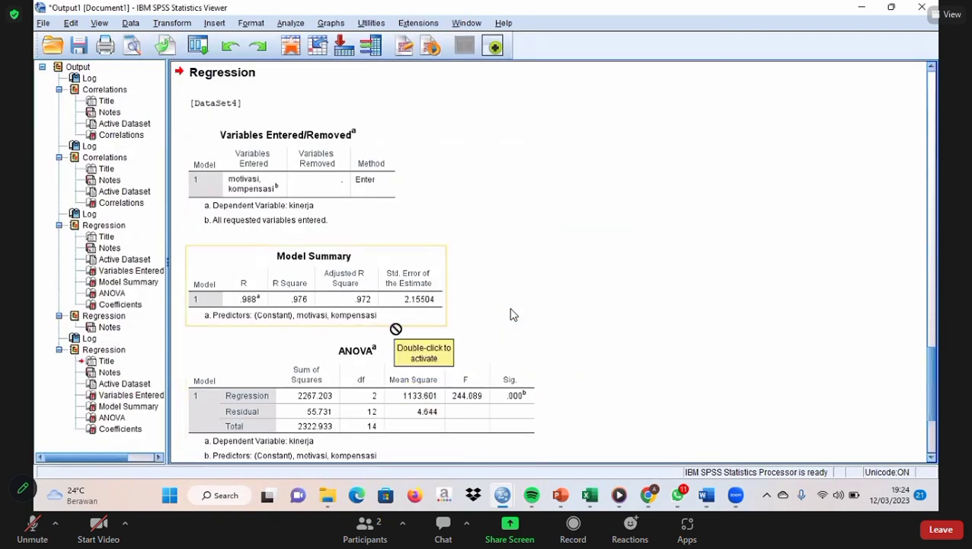
Examine the Model Summary, ANOVA and Coefficients tables of the multiple regression, including the t, F and significance values.
scroll(396, 329, "down", 5)
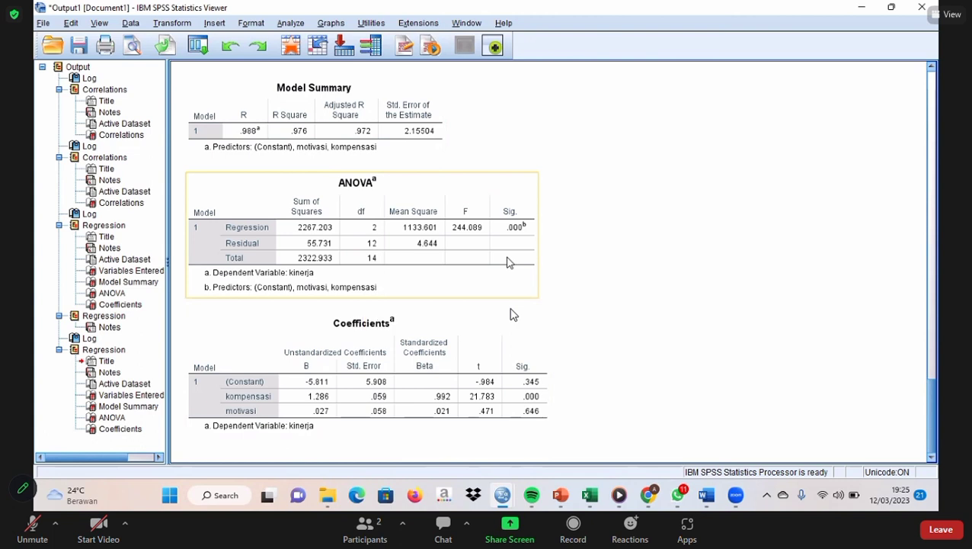
left_click(524, 367)
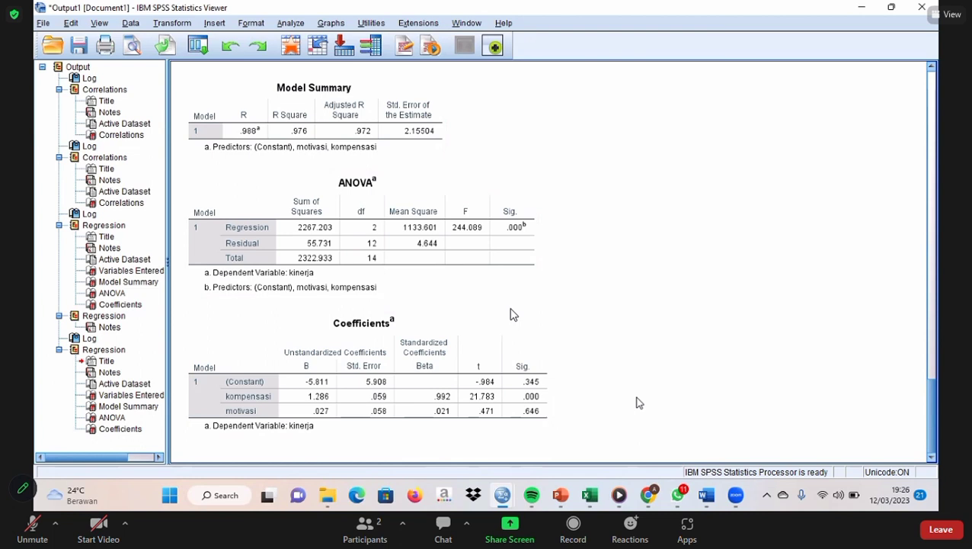
left_click(495, 414)
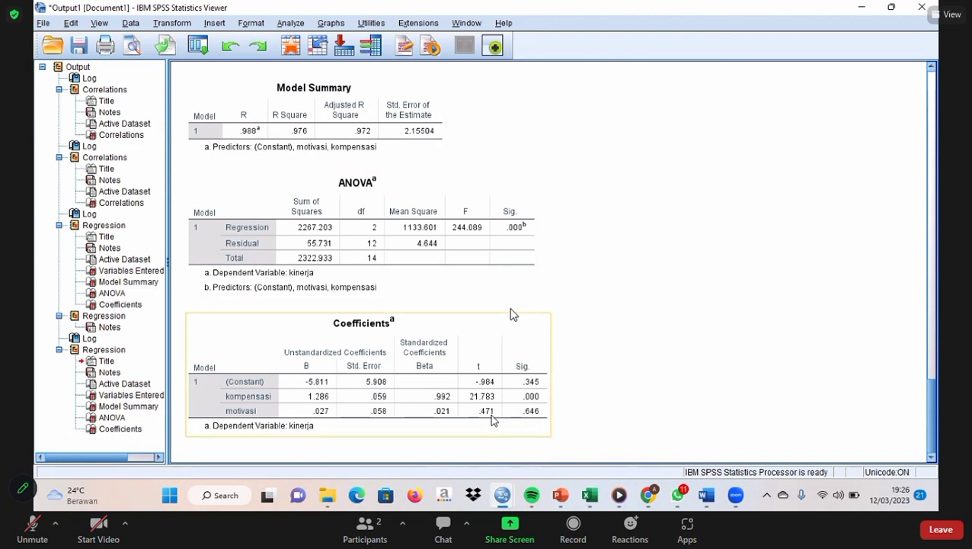
left_click(385, 259)
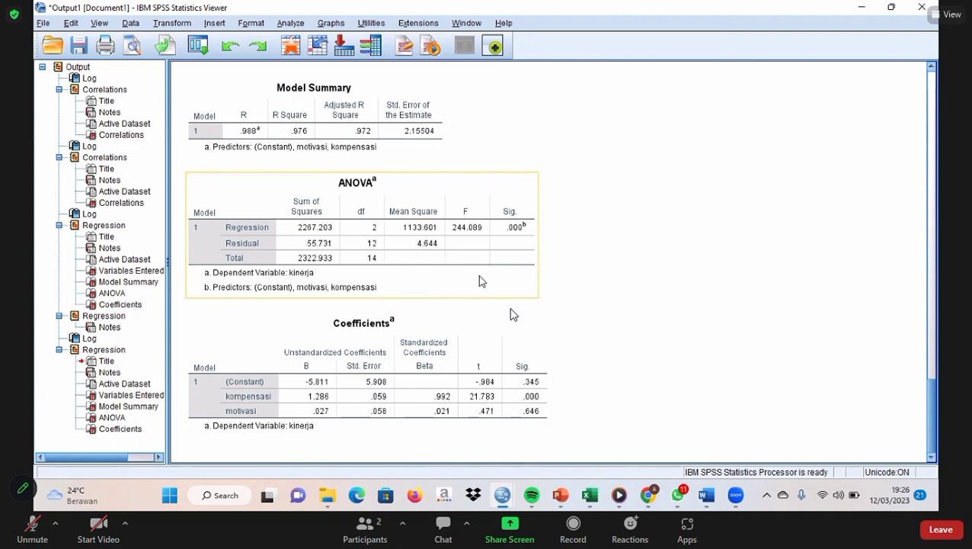
left_click(498, 314)
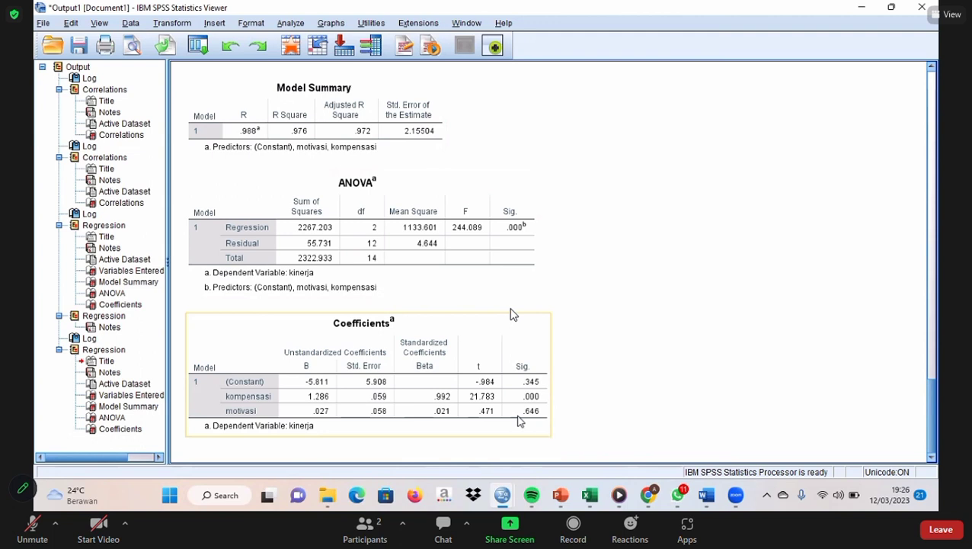
left_click_drag(519, 412, 580, 386)
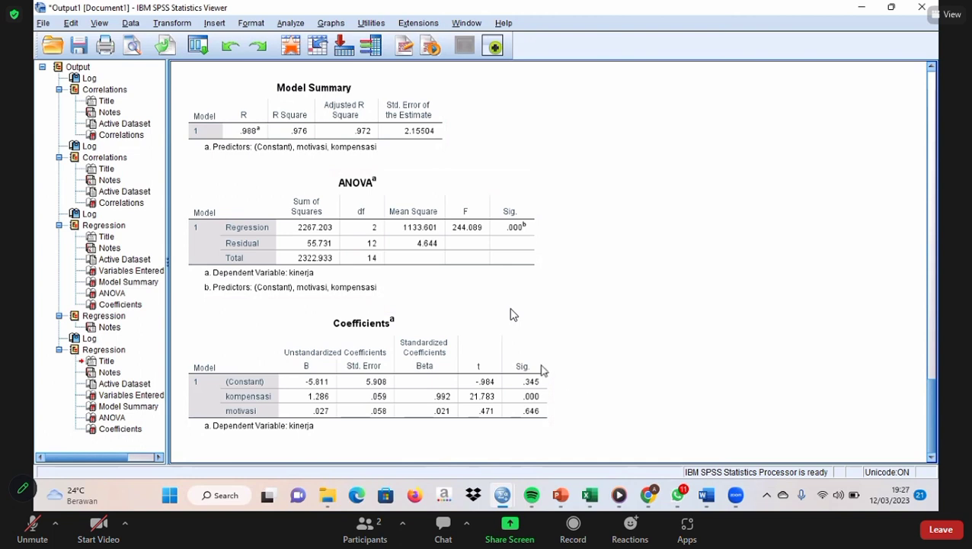
left_click(482, 293)
left_click(517, 226)
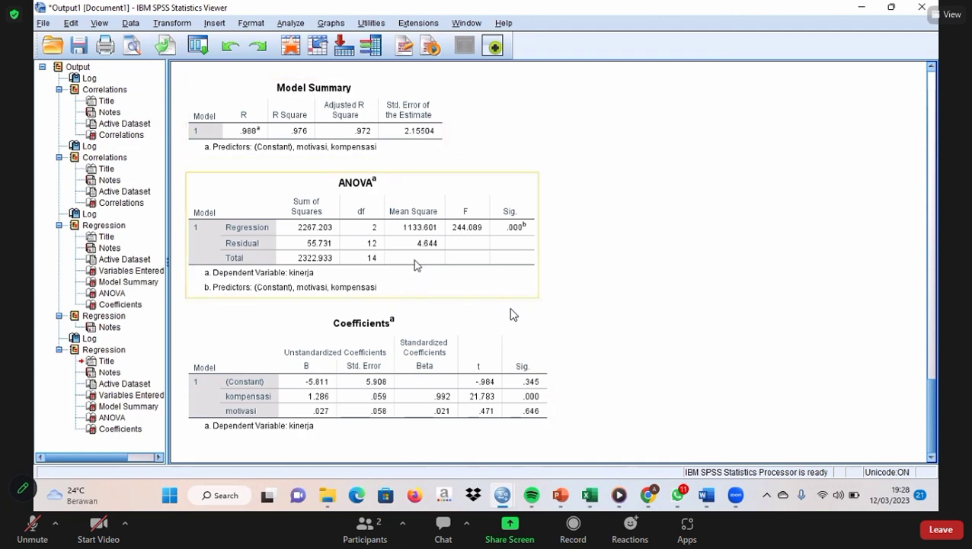
Review the earlier correlation and simple regression results in the output, ending back at the multiple regression tables.
scroll(416, 267, "up", 10)
scroll(416, 265, "up", 15)
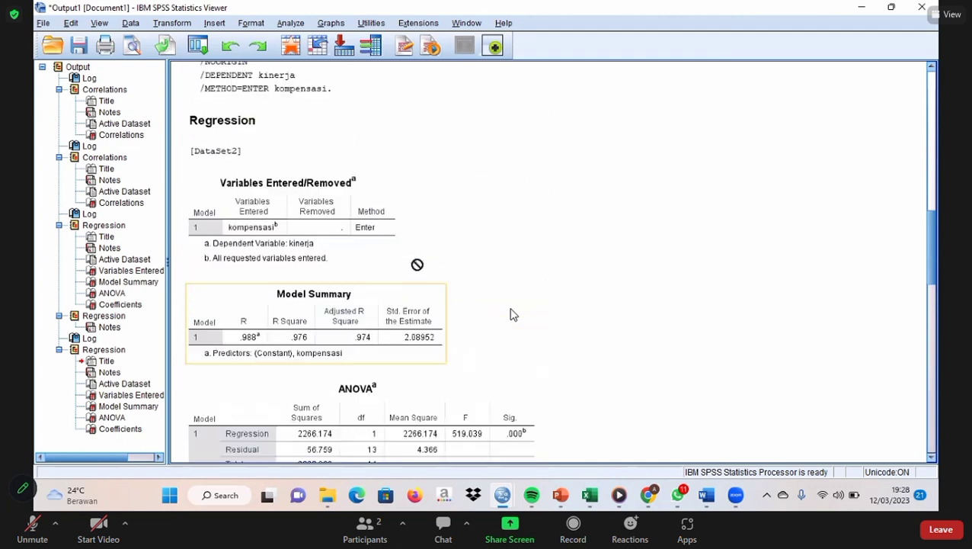
scroll(416, 265, "up", 4)
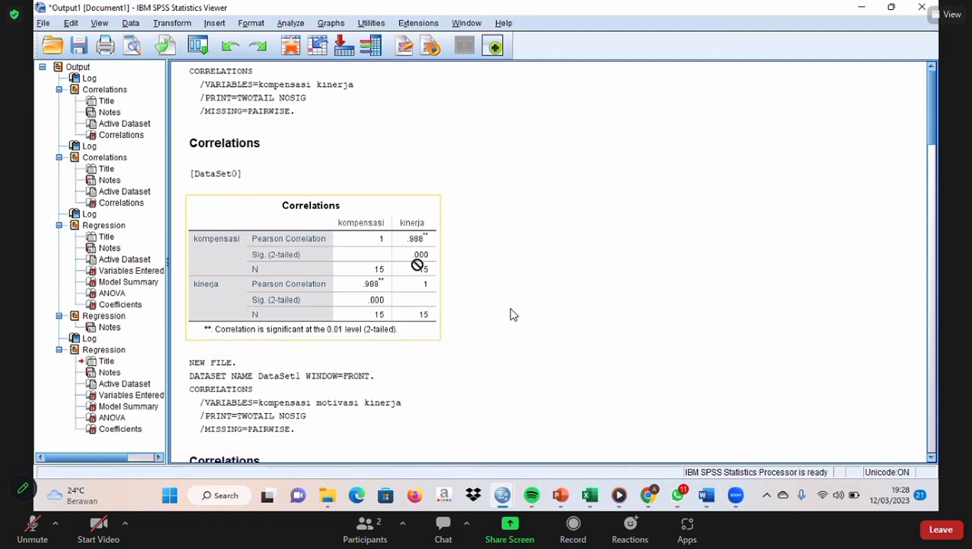
scroll(417, 265, "down", 5)
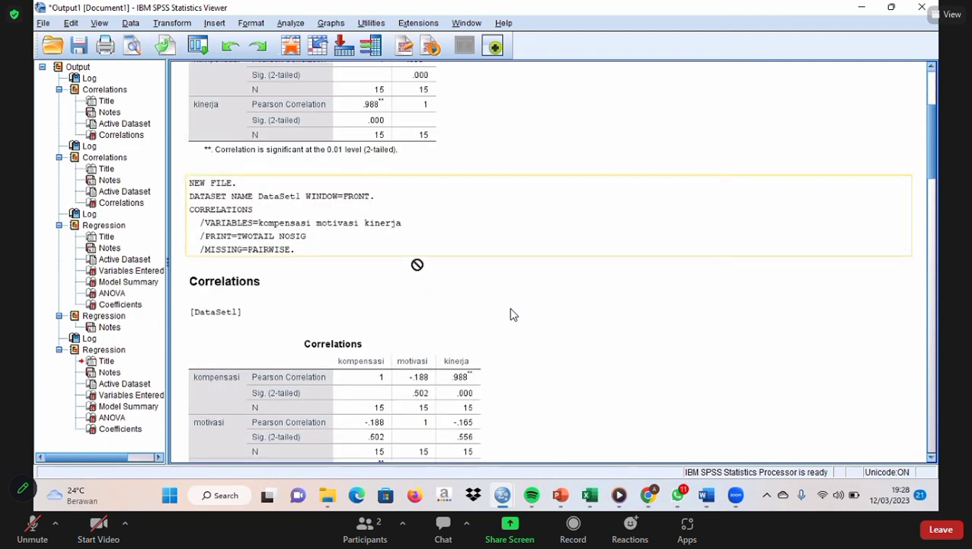
scroll(417, 264, "down", 7)
scroll(417, 264, "down", 2)
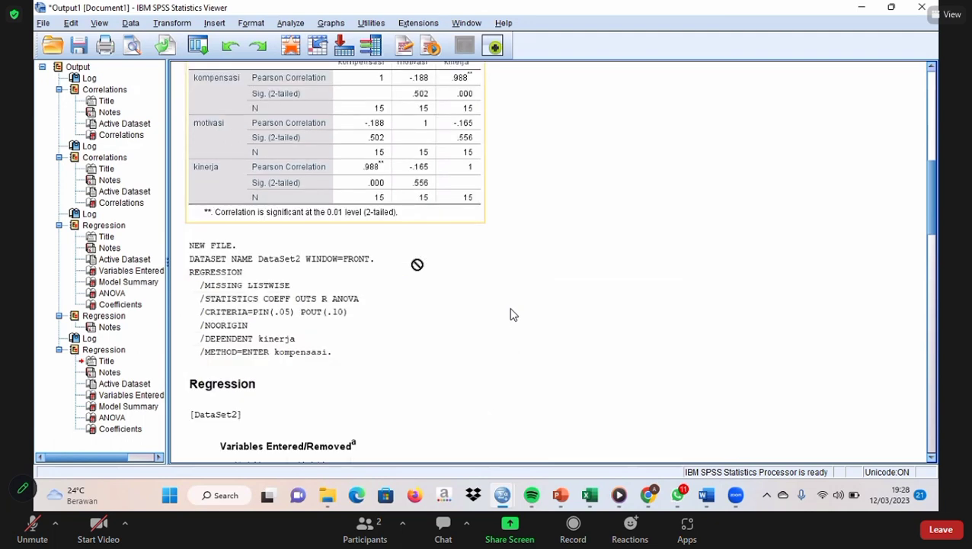
scroll(416, 264, "down", 20)
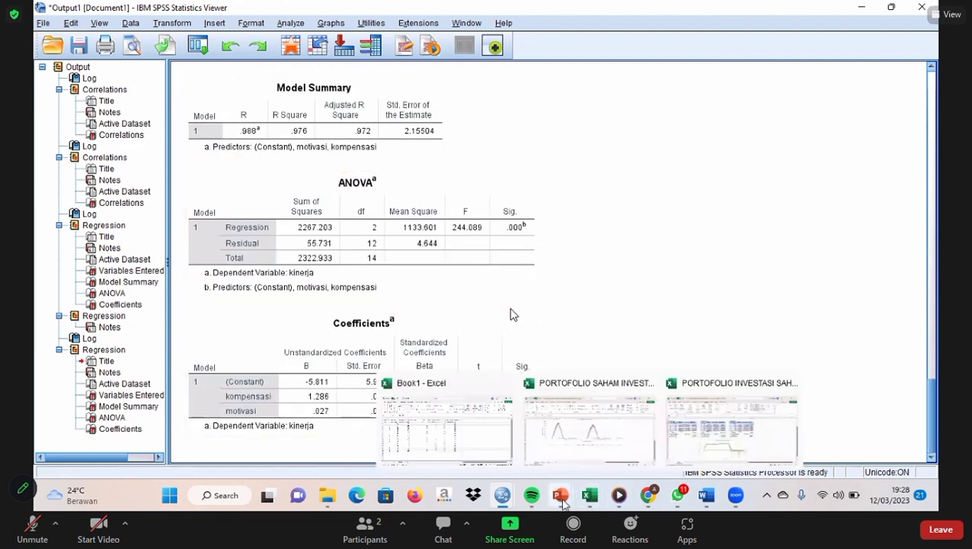
Switch to the Korelasi dan regresi presentation in PowerPoint, view the Referensi slide and select the Kesimpulan slide.
left_click(508, 457)
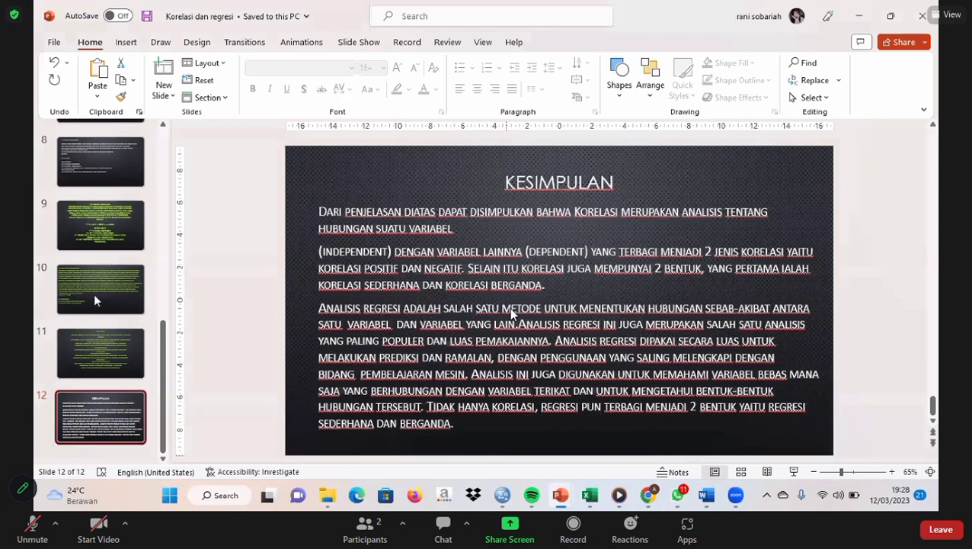
left_click(105, 353)
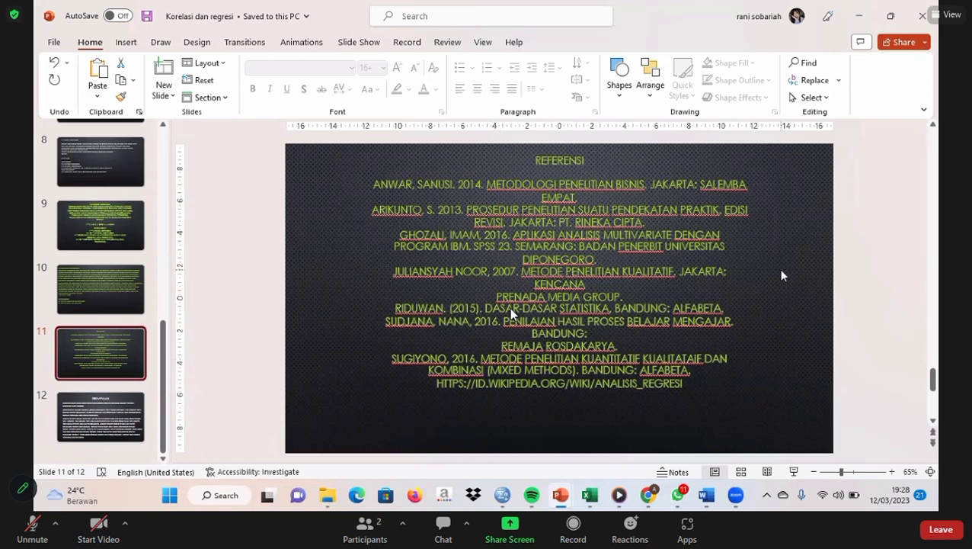
left_click(73, 434)
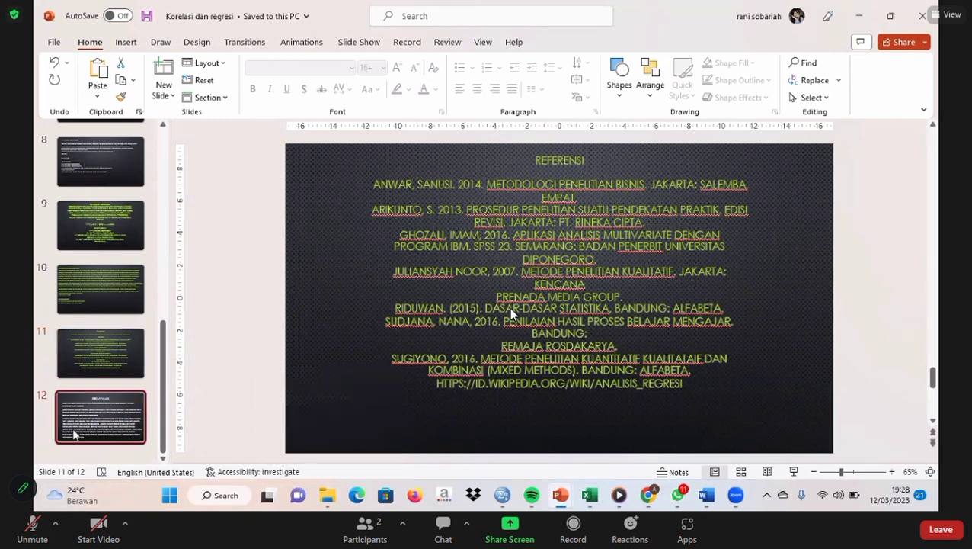